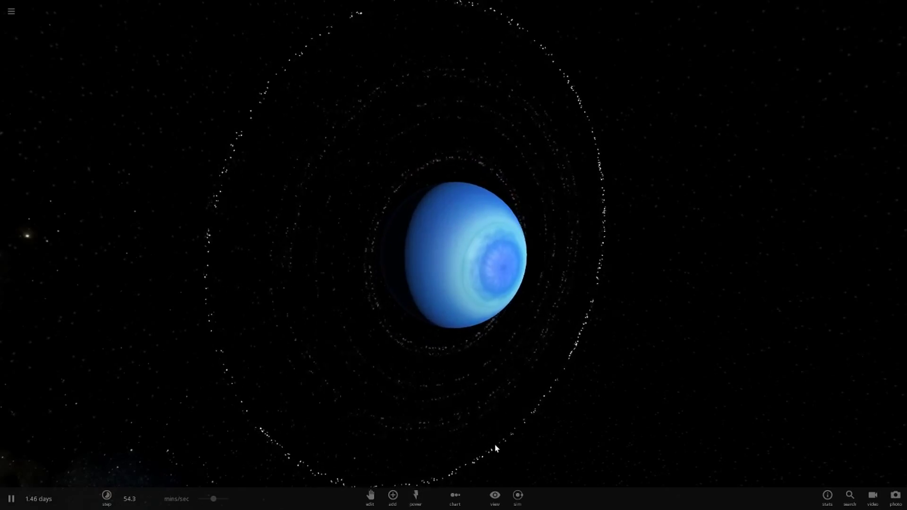
Step: Orbit and zoom around Uranus to see its debris rings face-on
drag(767, 336, 663, 370)
scroll(786, 314, down, 5)
scroll(607, 367, up, 2)
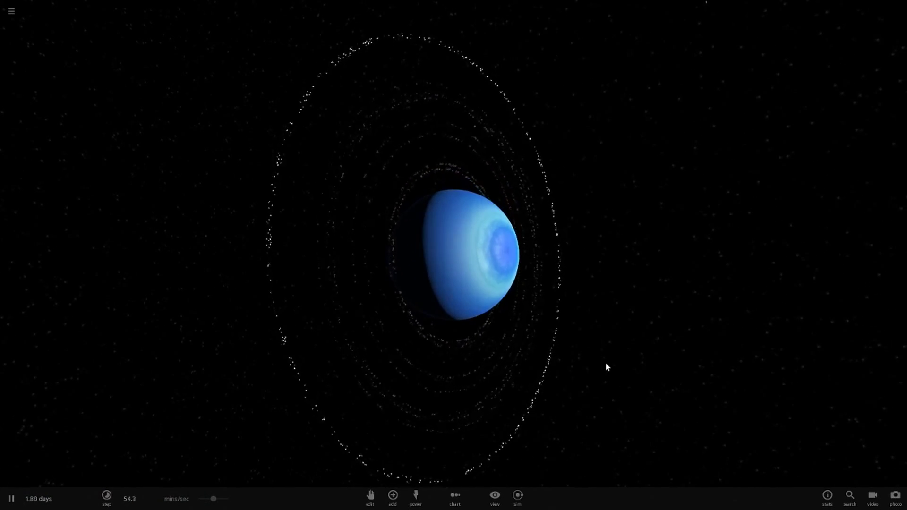
drag(607, 366, 203, 492)
mouse_move(174, 507)
drag(385, 471, 733, 375)
scroll(832, 420, down, 3)
drag(833, 419, 617, 263)
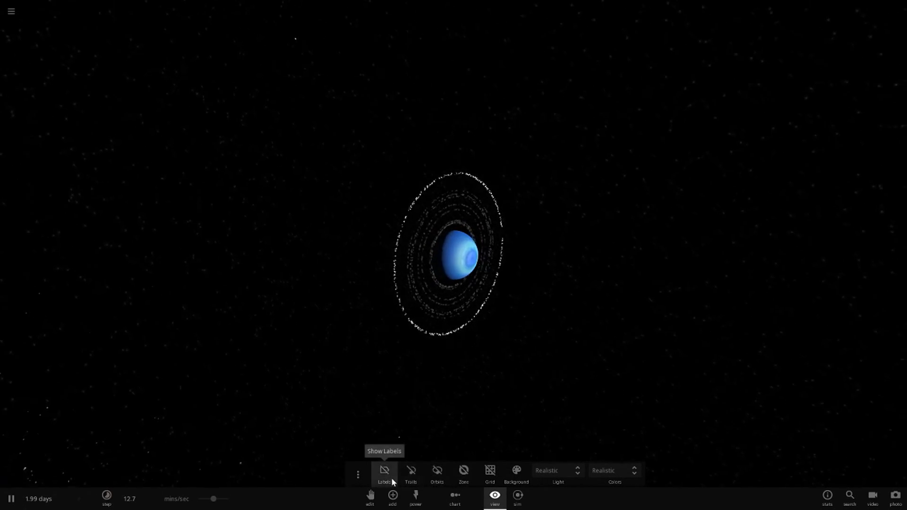
drag(622, 361, 581, 293)
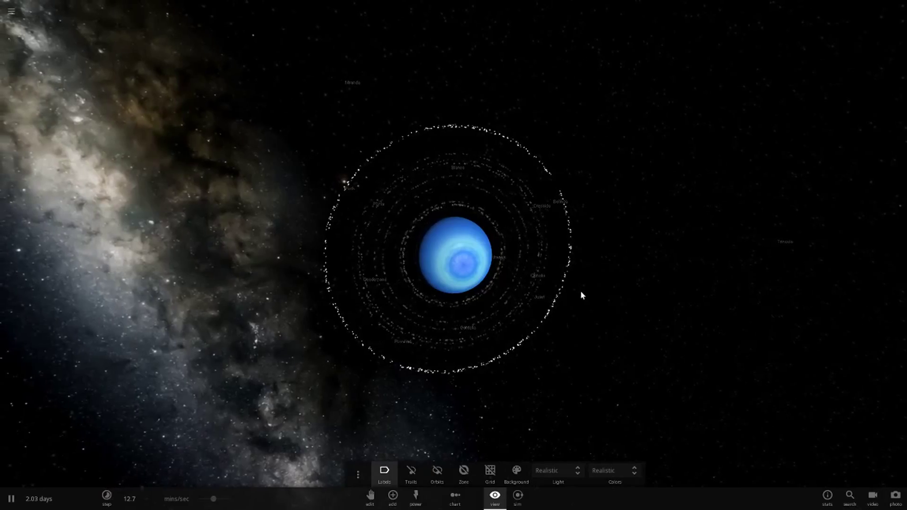
Step: Focus the camera on Miranda, circle around it, and pause the simulation
double_click(340, 88)
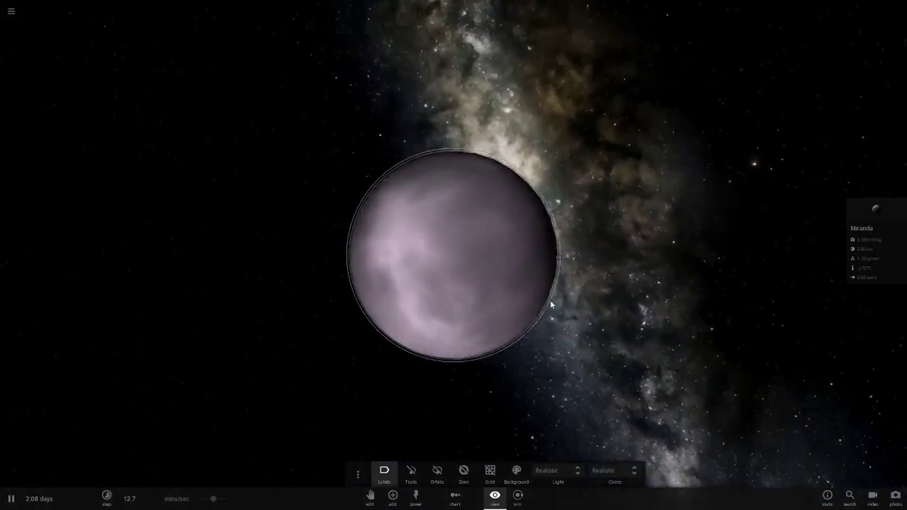
drag(551, 305, 488, 350)
scroll(569, 386, down, 5)
scroll(567, 368, up, 5)
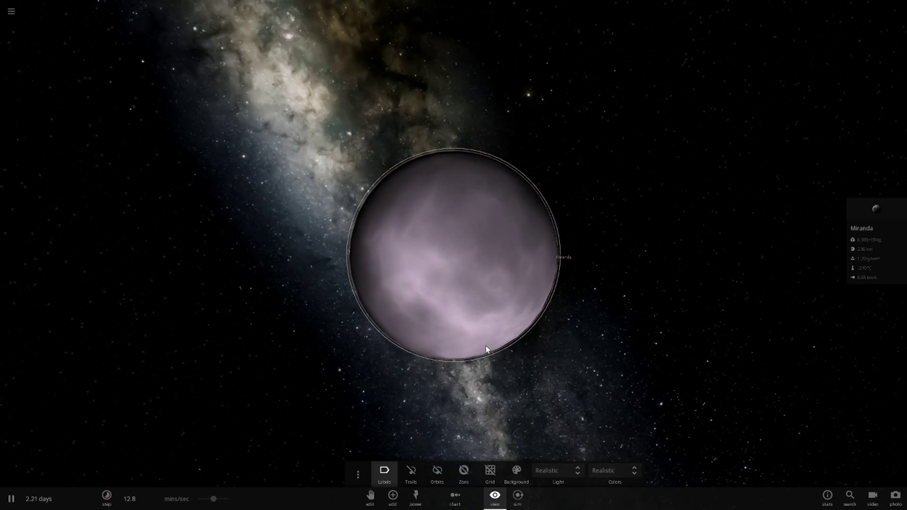
drag(485, 346, 605, 388)
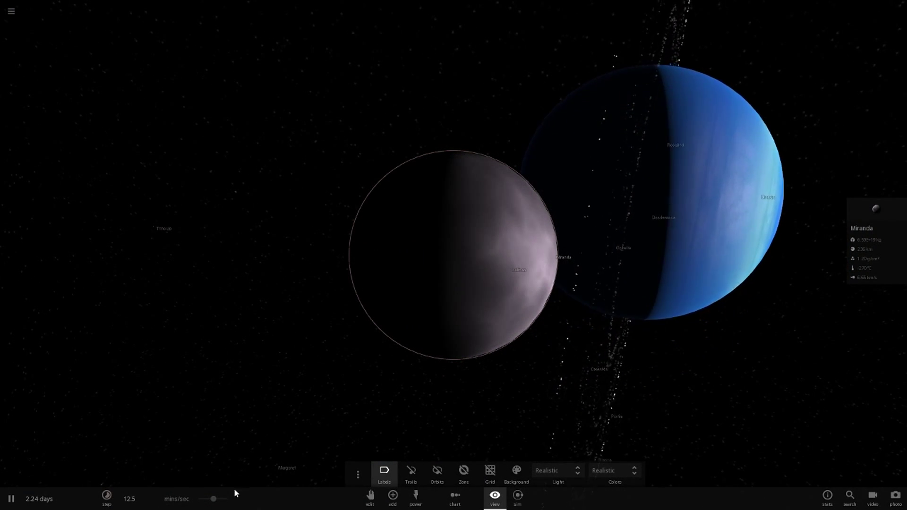
scroll(534, 367, down, 5)
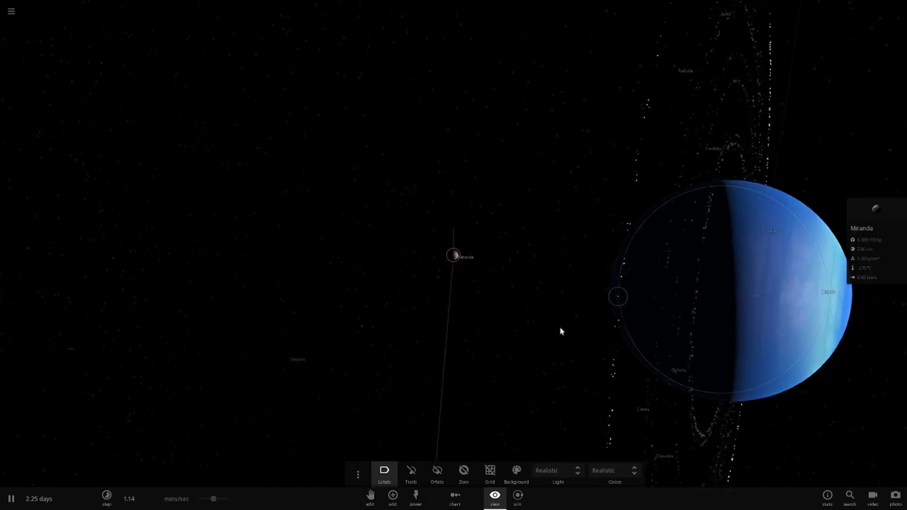
drag(617, 297, 462, 270)
key(space)
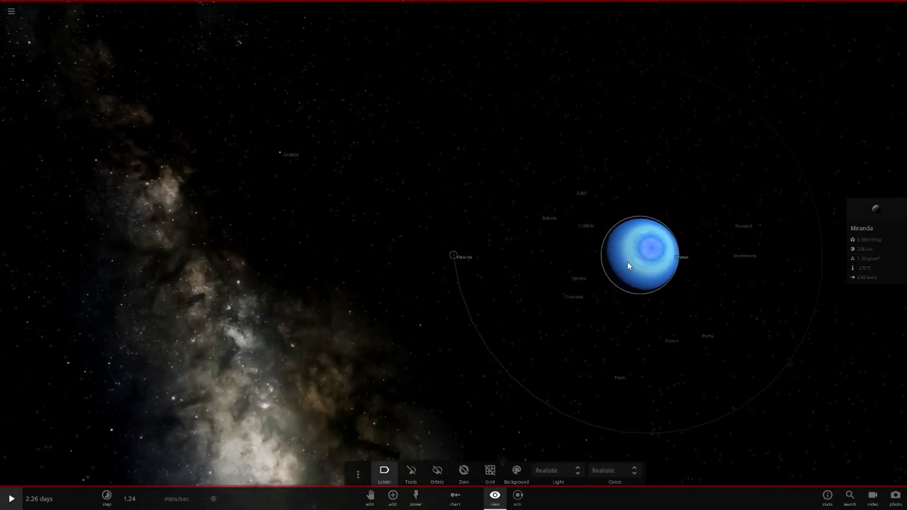
Step: Center on Uranus, turn on Edit mode, and show the moons' orbit paths
double_click(627, 262)
click(544, 226)
drag(540, 228, 298, 245)
click(369, 495)
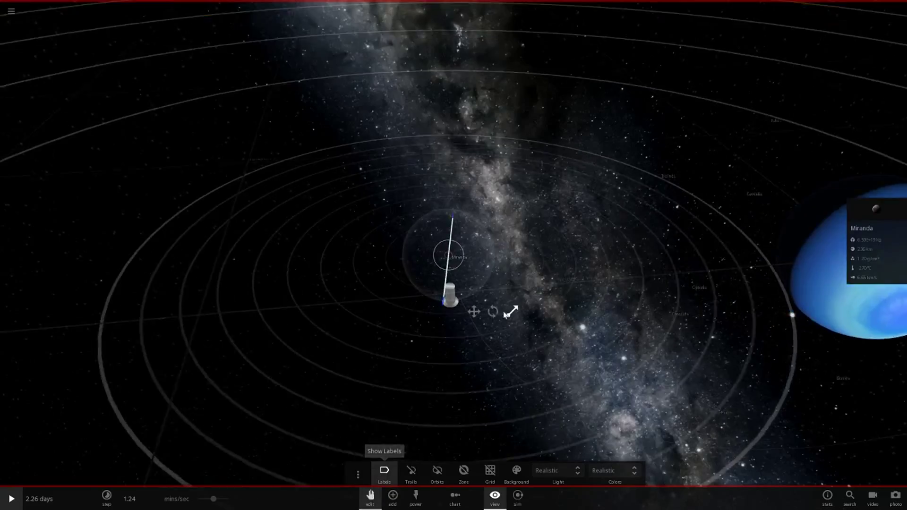
drag(518, 391, 444, 472)
click(444, 471)
Step: Give Miranda eccentricity 0.00 and a 59078 km semi-major axis in its Motion properties
drag(471, 420, 852, 235)
click(852, 234)
scroll(825, 375, down, 6)
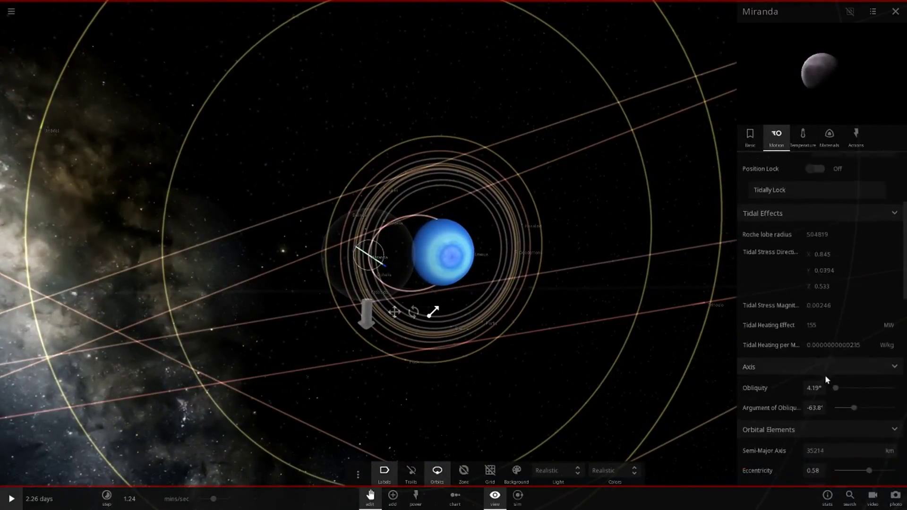
drag(869, 335, 838, 338)
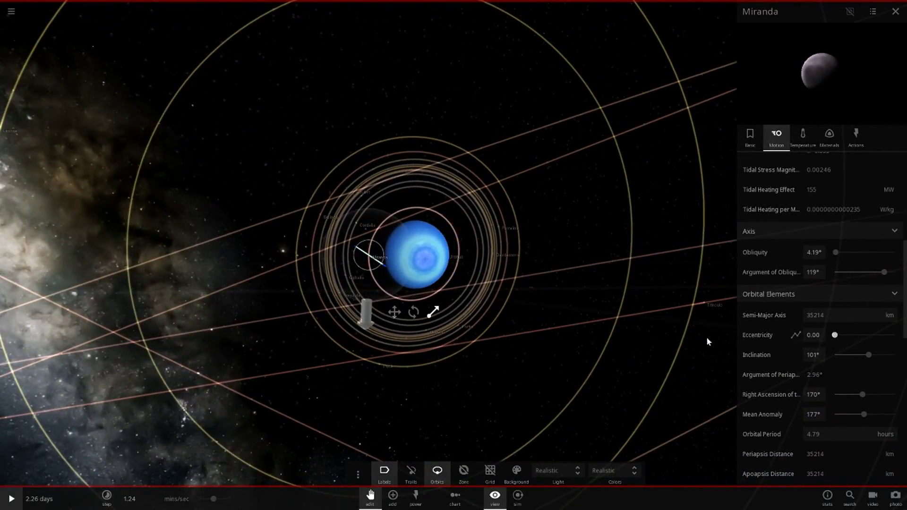
drag(707, 340, 537, 389)
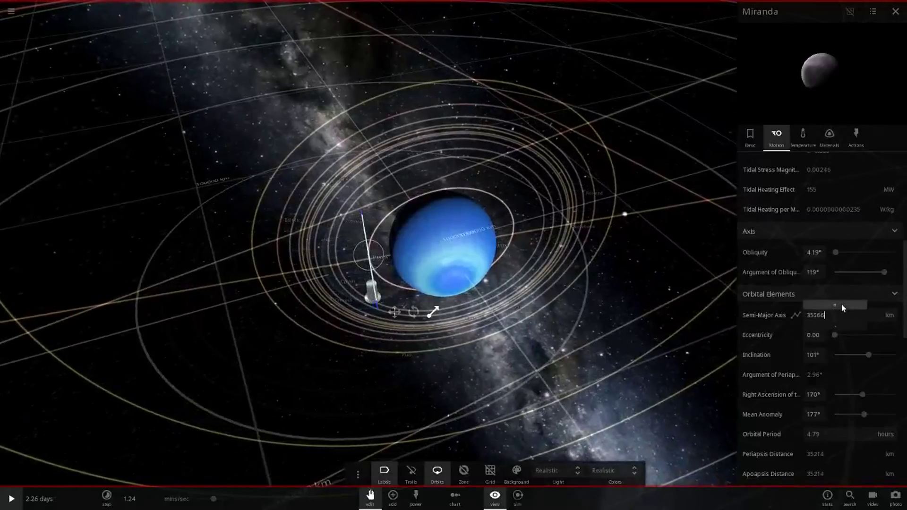
drag(841, 304, 841, 304)
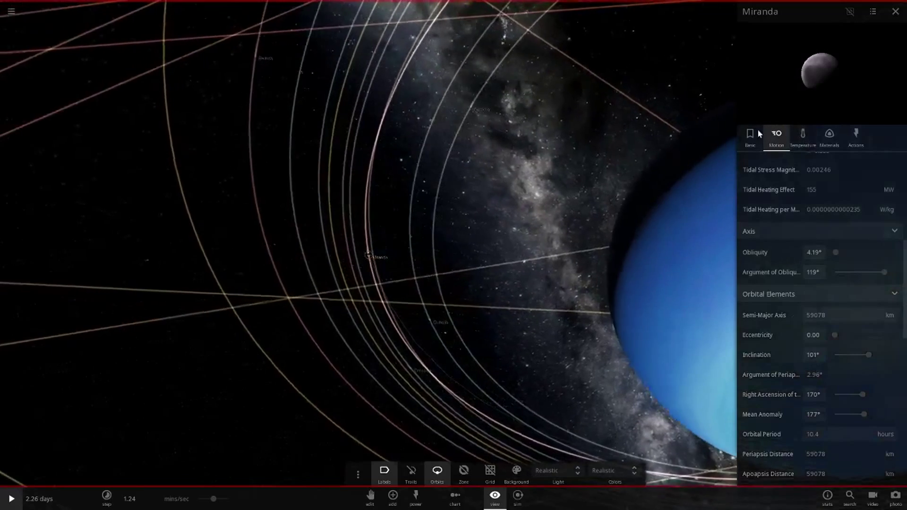
Step: Set Miranda's radius to 439 km on the Basic tab
click(750, 137)
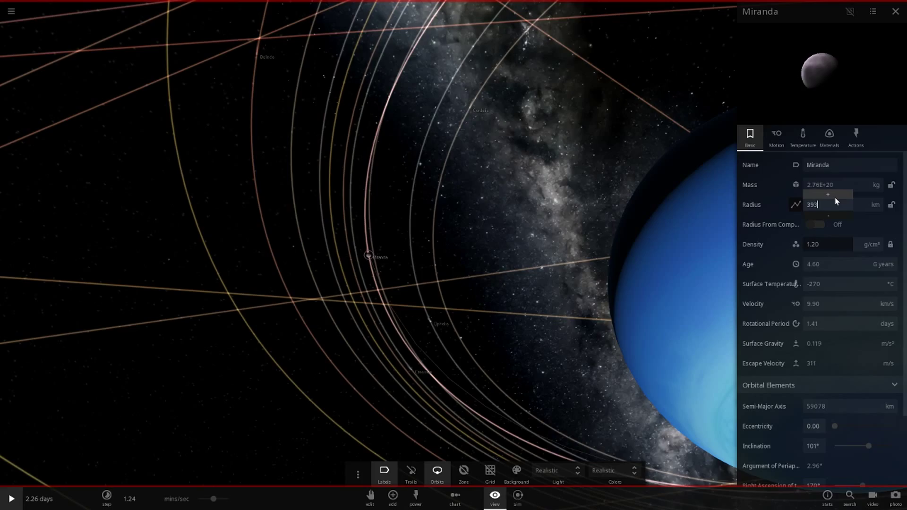
text(439)
key(Return)
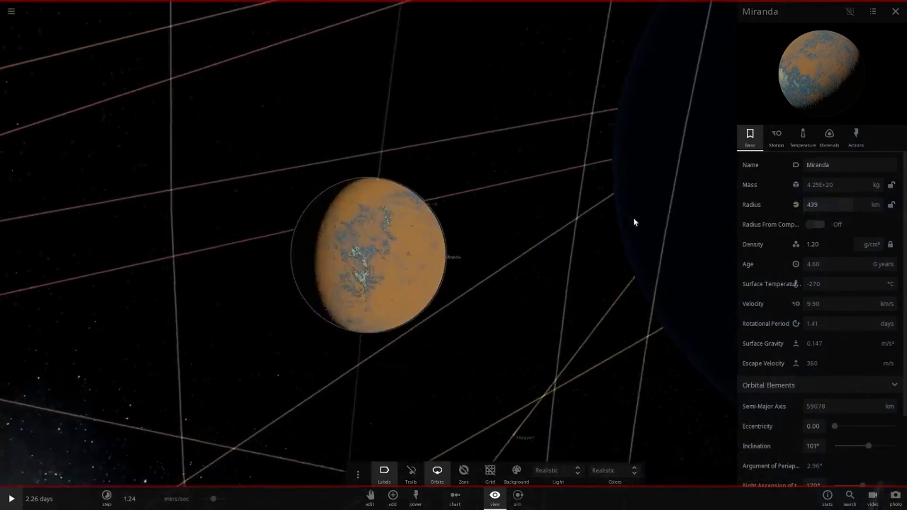
key(Escape)
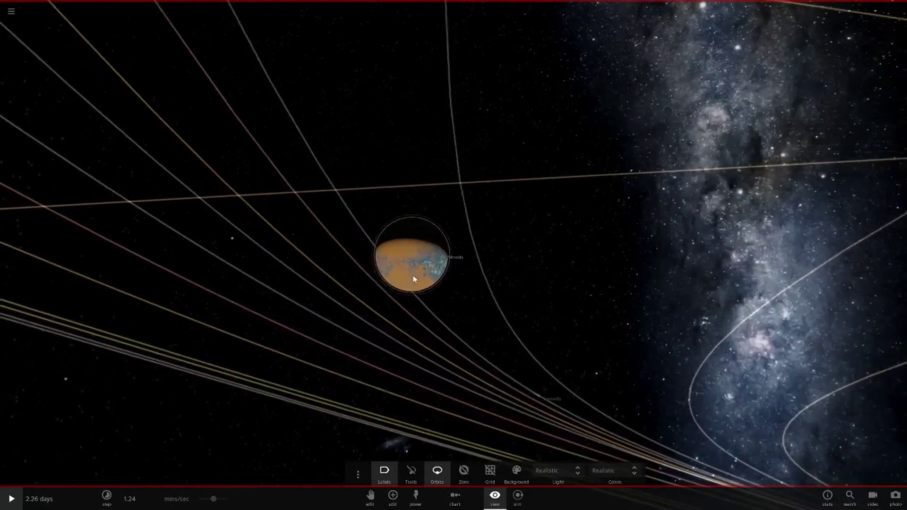
Step: Reopen and close Miranda's properties, then drag Miranda to a new spot beside Uranus
click(877, 228)
scroll(803, 372, down, 5)
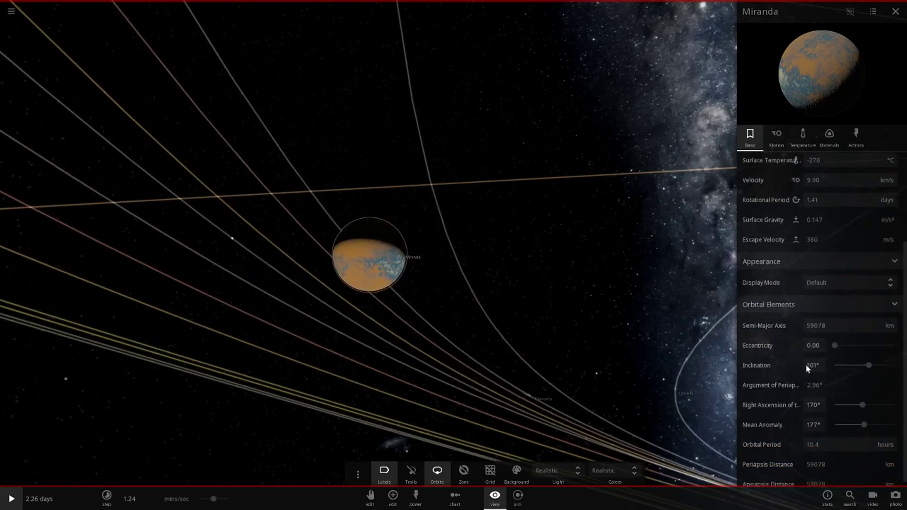
click(459, 331)
scroll(456, 303, down, 5)
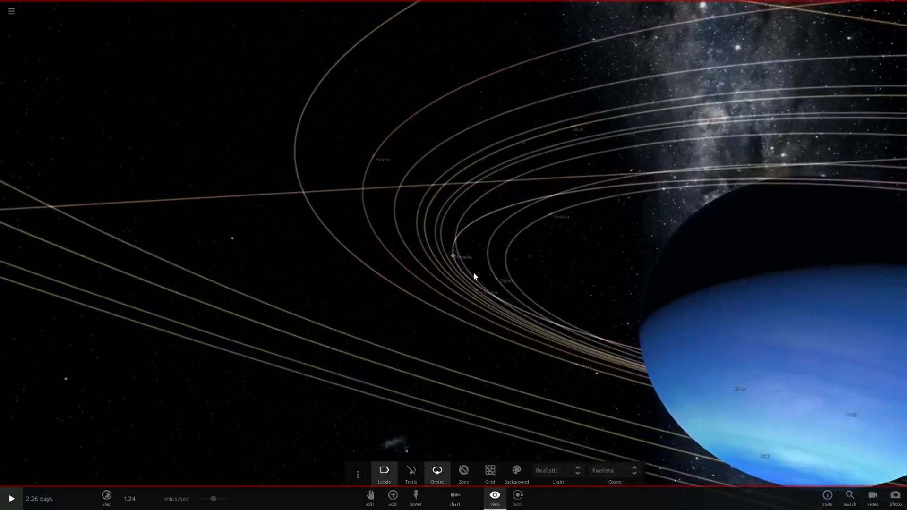
click(877, 229)
scroll(820, 378, down, 5)
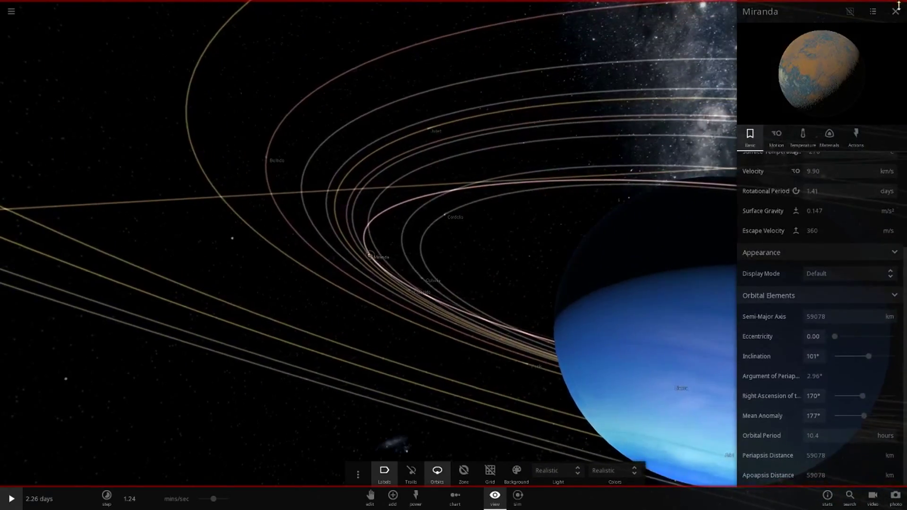
key(Escape)
click(444, 256)
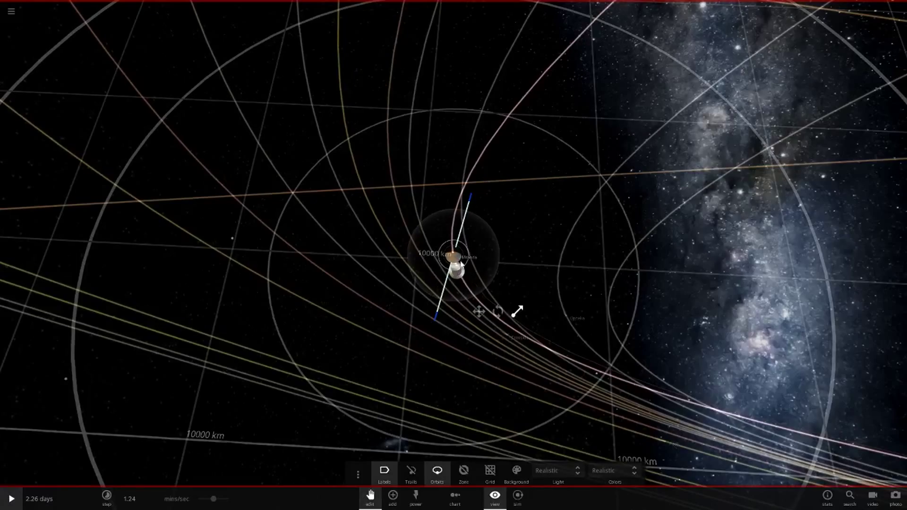
mouse_move(449, 257)
mouse_down()
mouse_move(296, 216)
mouse_move(472, 284)
mouse_move(458, 292)
mouse_move(451, 258)
mouse_up()
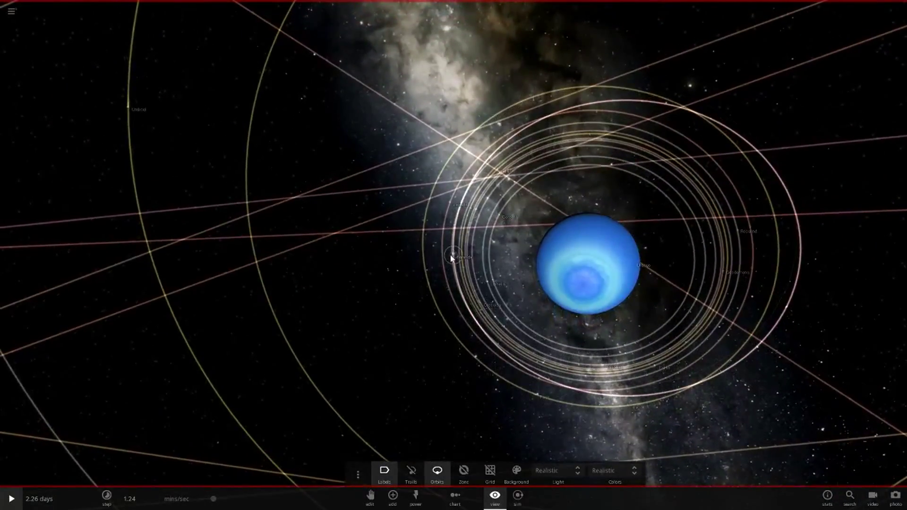
Step: Reset Miranda's orbital inclination and mean anomaly to 0° on the Motion tab
click(880, 228)
click(780, 137)
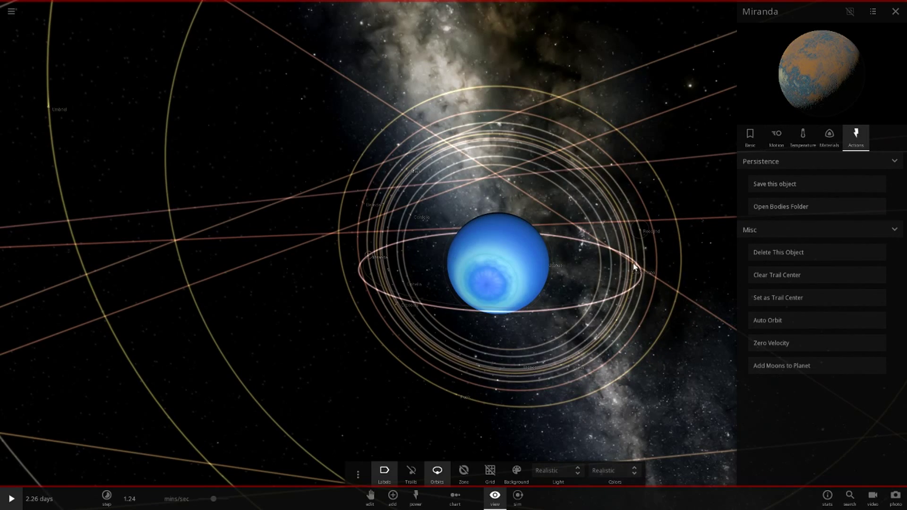
drag(633, 263, 699, 203)
click(776, 137)
scroll(823, 384, down, 10)
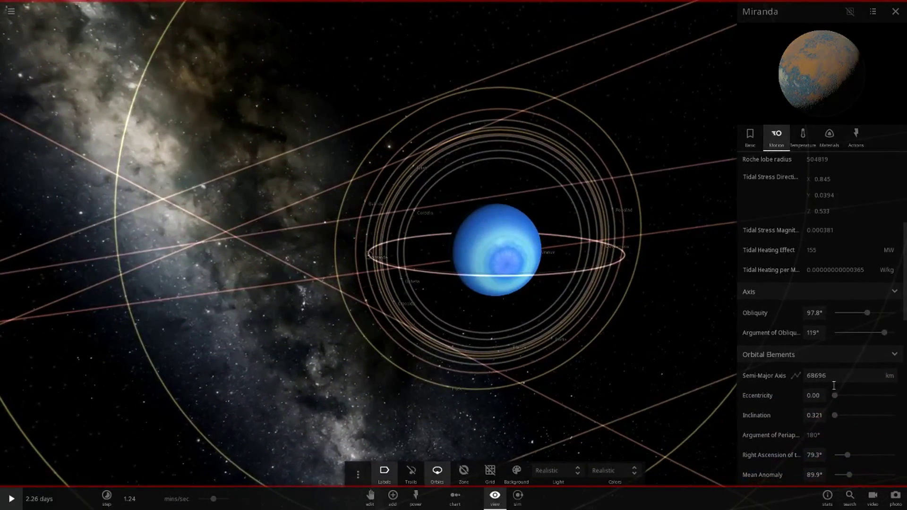
drag(835, 416, 826, 414)
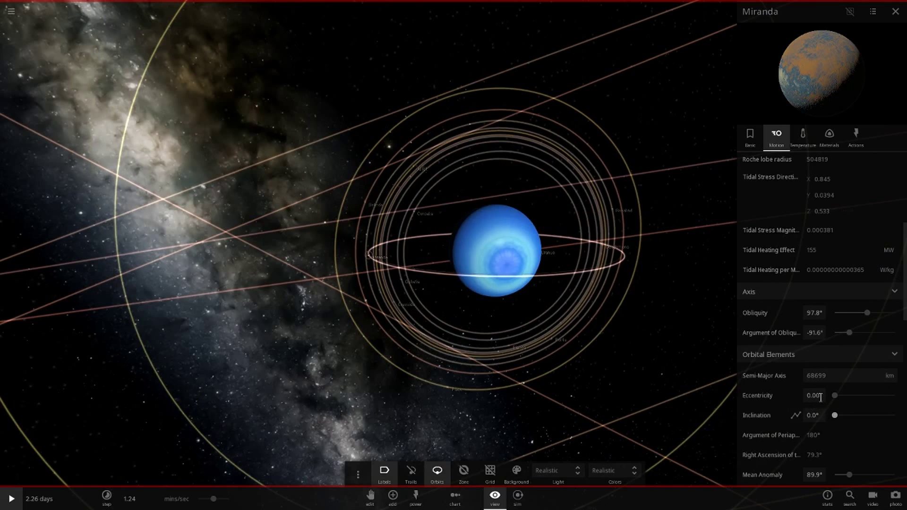
drag(849, 474, 827, 474)
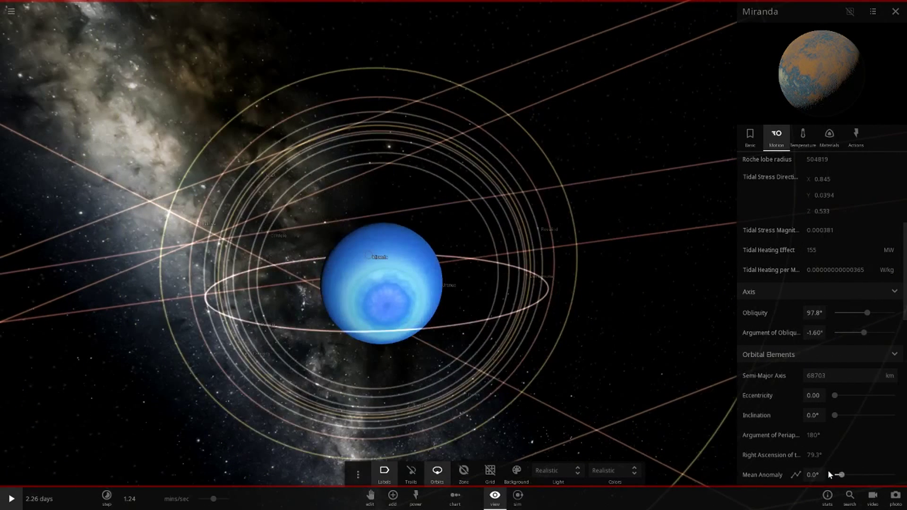
Step: Set Miranda's right ascension to 176° and inclination to 95.8°, then close properties and zoom out
drag(858, 416, 869, 415)
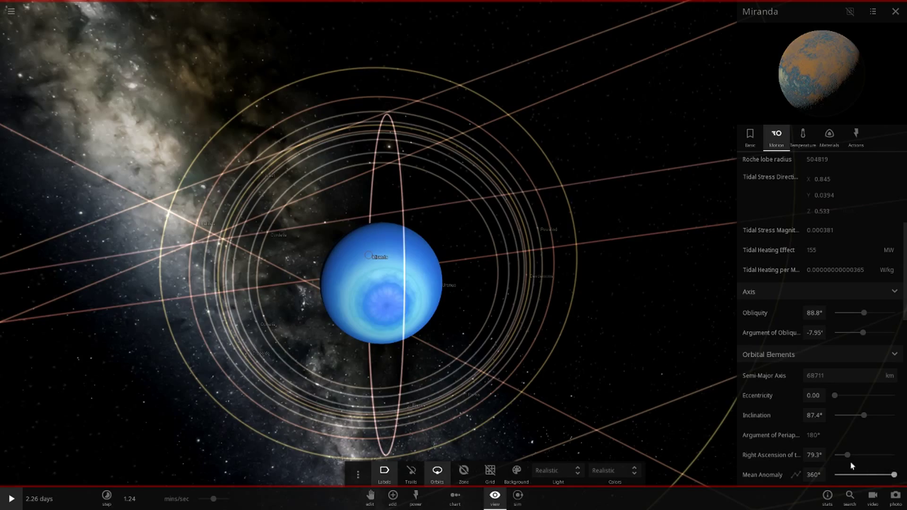
drag(846, 456, 863, 455)
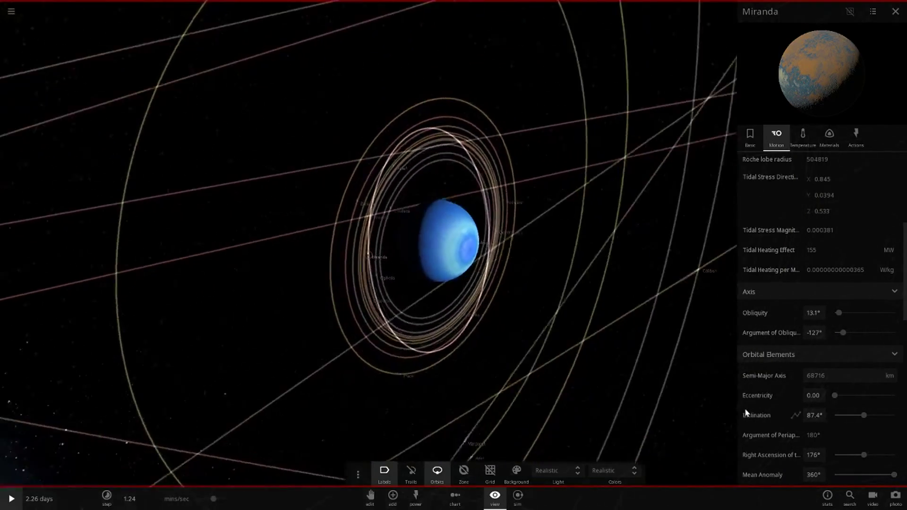
drag(861, 416, 866, 419)
drag(603, 348, 440, 495)
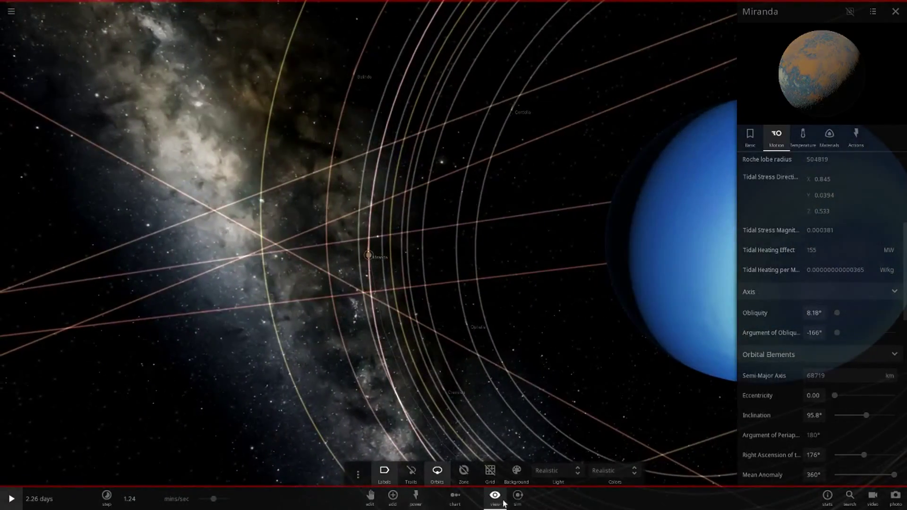
click(896, 11)
mouse_move(359, 358)
mouse_down()
mouse_move(251, 390)
mouse_move(401, 350)
mouse_move(717, 339)
mouse_move(356, 358)
mouse_up()
scroll(717, 338, down, 5)
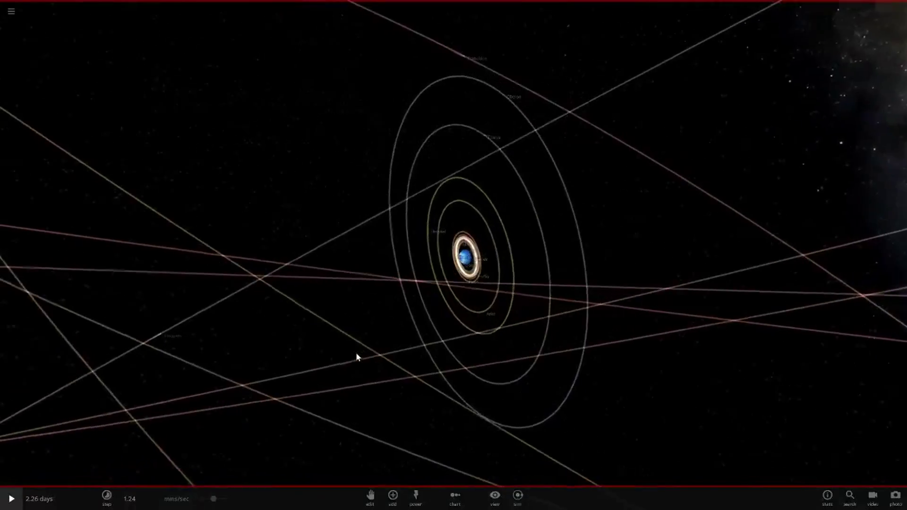
Step: Slow the time rate and pick Random Small Moon in Launch mode at 10.0 km/s
scroll(359, 358, up, 5)
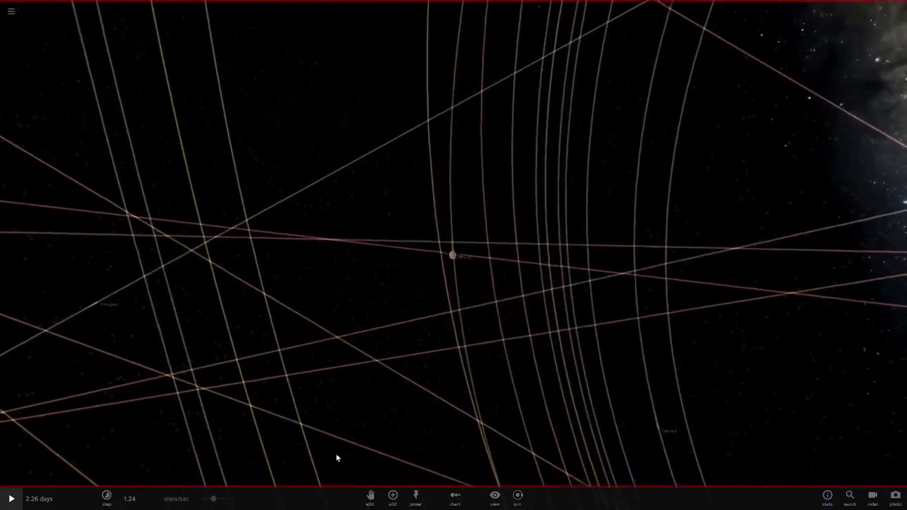
drag(213, 499, 155, 502)
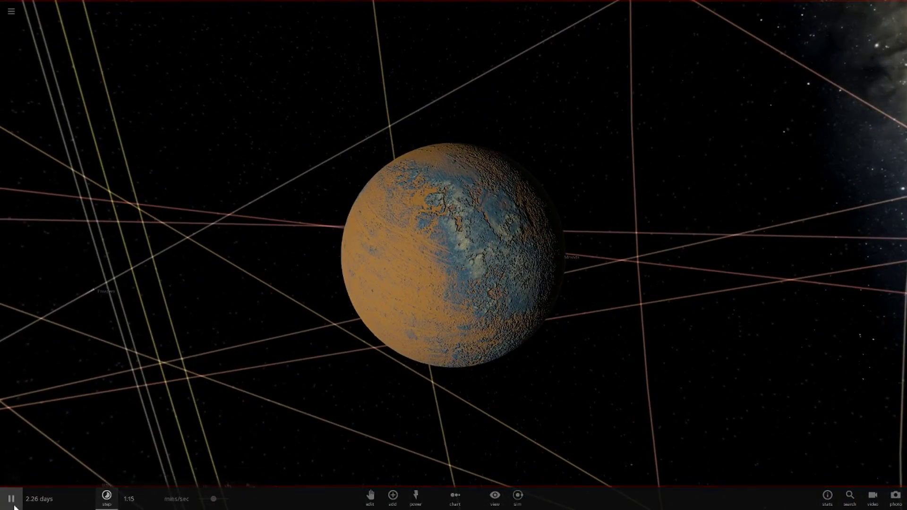
click(392, 495)
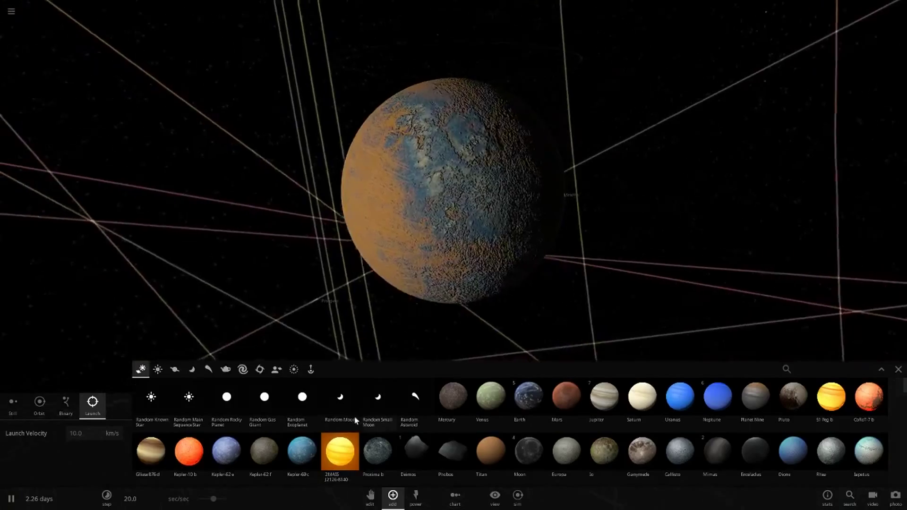
click(340, 406)
scroll(461, 178, down, 5)
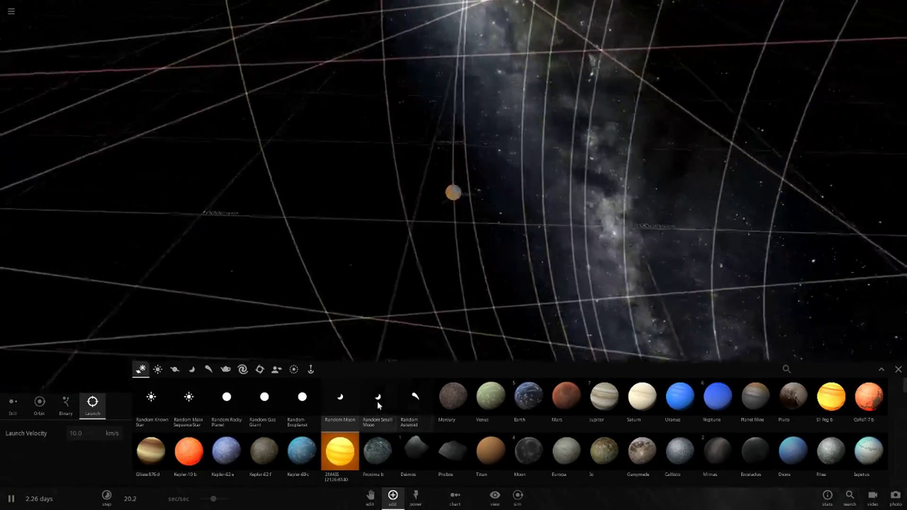
click(377, 402)
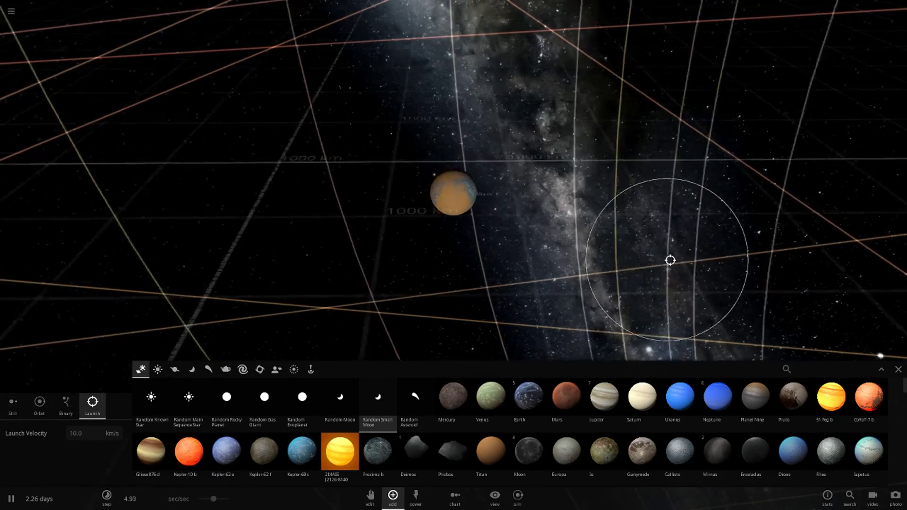
scroll(670, 260, down, 5)
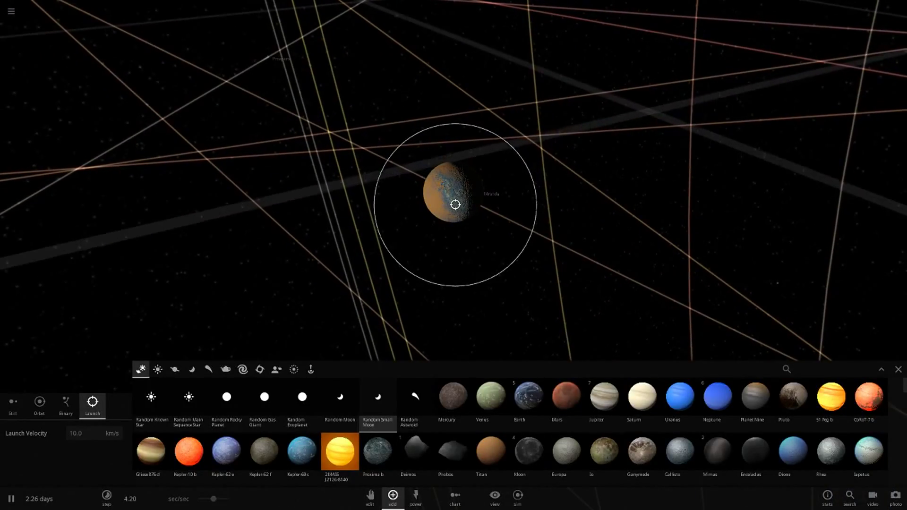
Step: Slow time after the impact and shrink Miranda's radius to 240 km
click(898, 369)
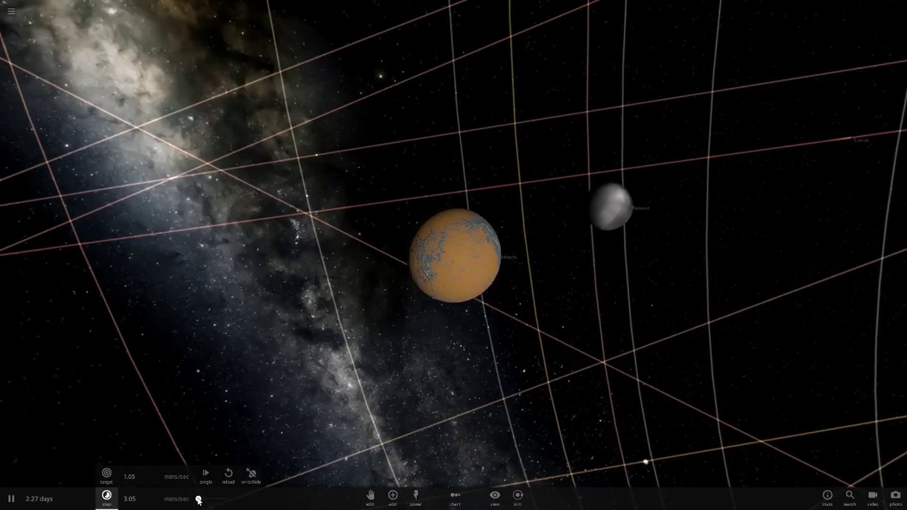
drag(228, 499, 213, 499)
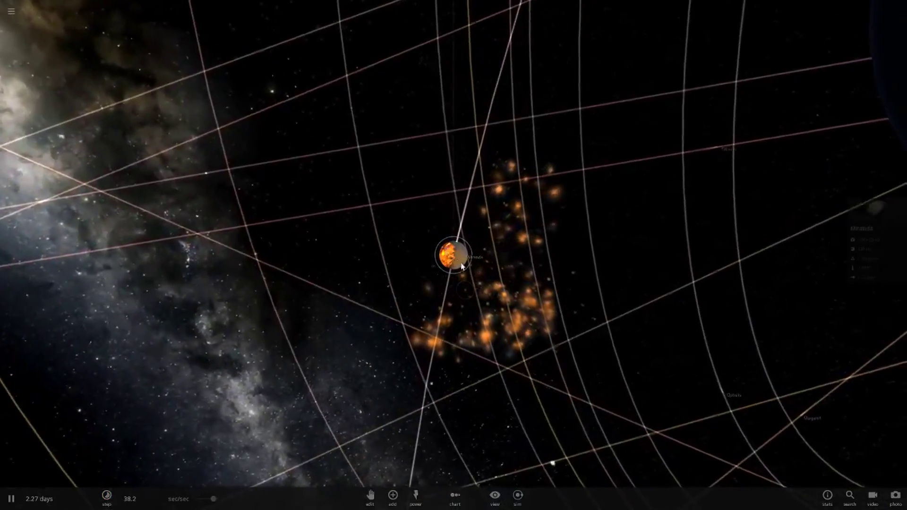
click(453, 255)
click(865, 228)
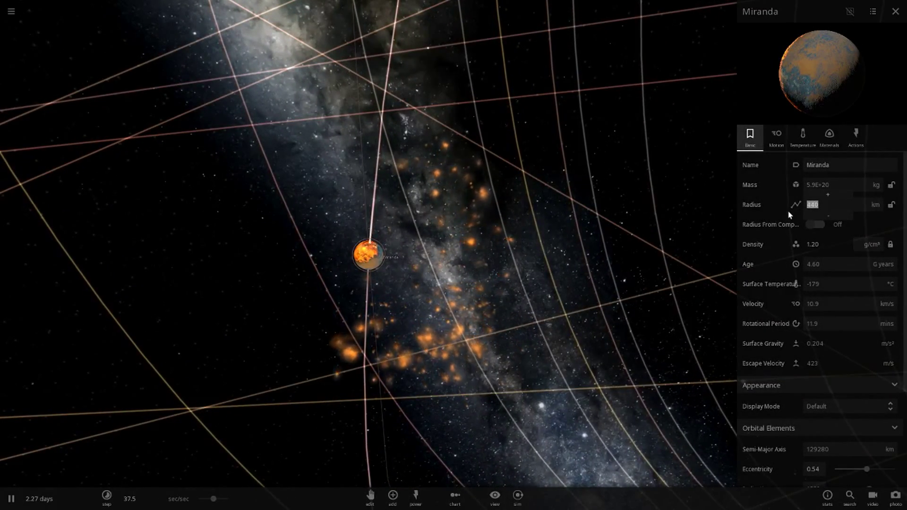
text(240)
key(Return)
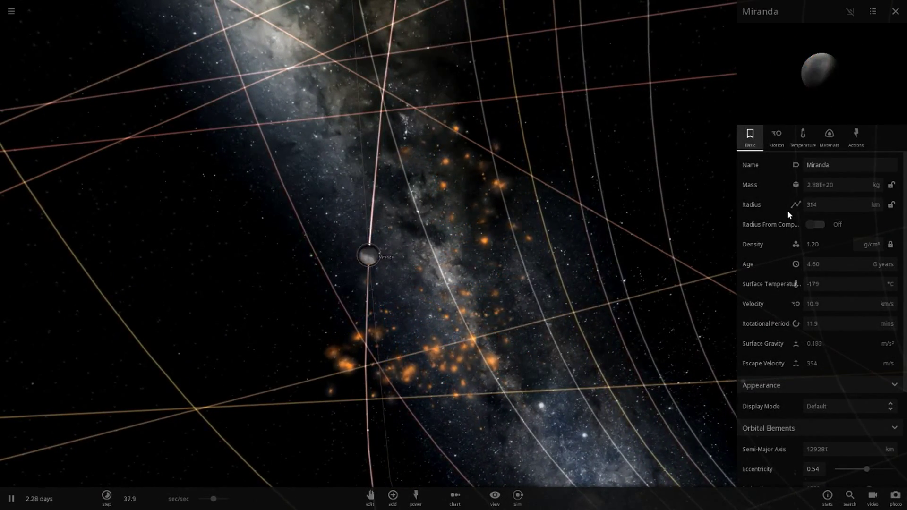
scroll(347, 297, down, 5)
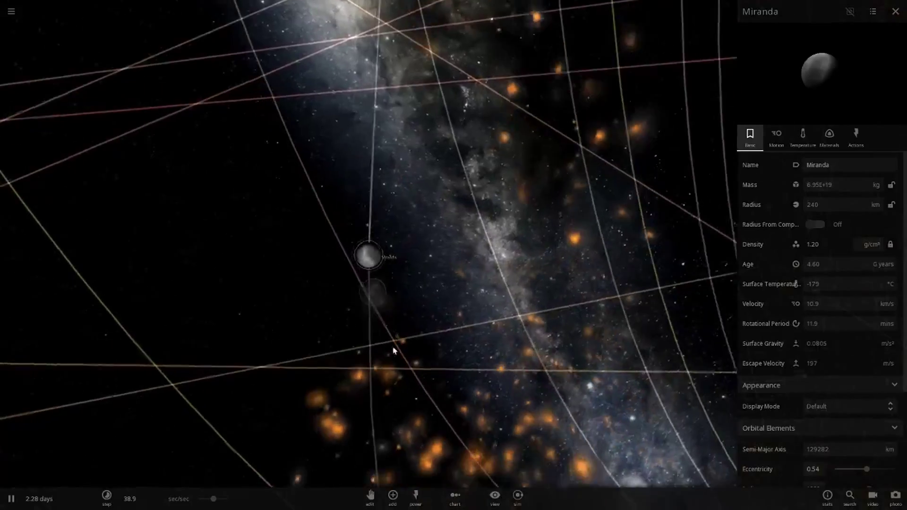
Step: Place a stationary Random Small Moon beside Miranda using Still mode
click(393, 495)
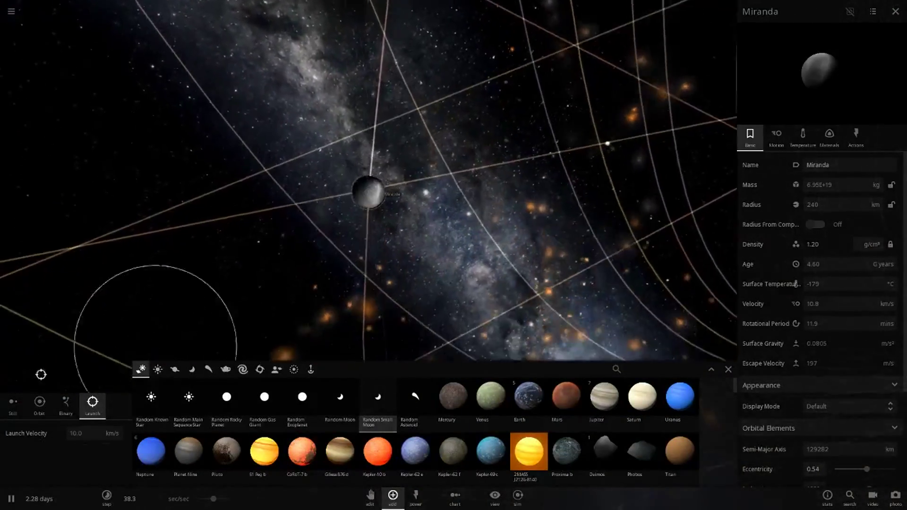
click(13, 402)
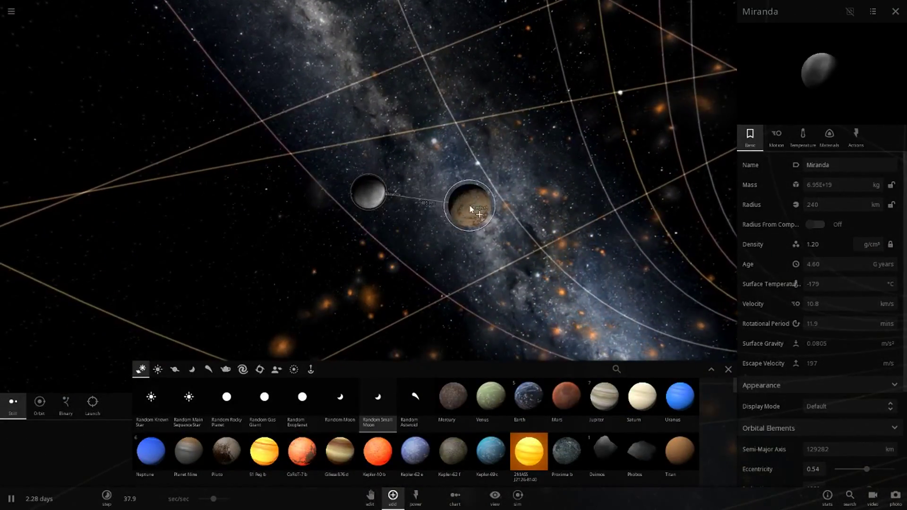
click(728, 369)
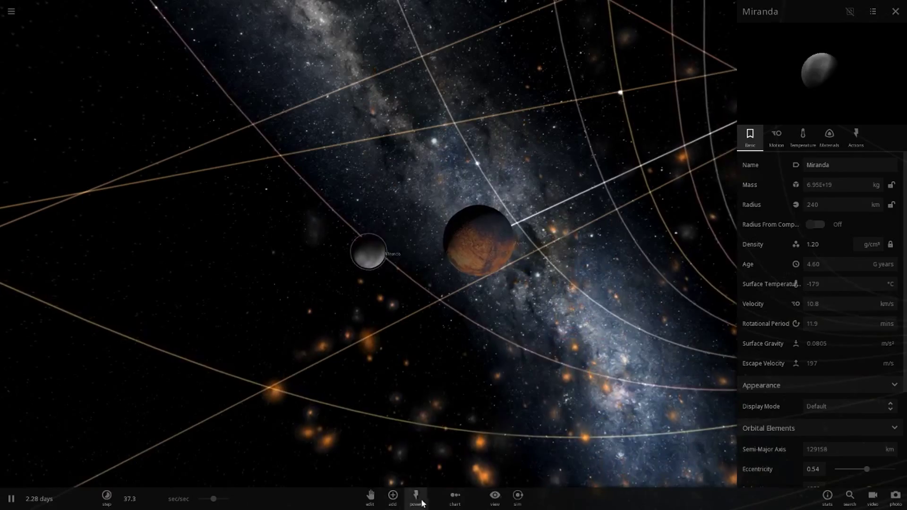
Step: Explode the reddish small moon beside Miranda, switch Explode off, and speed up time
click(461, 229)
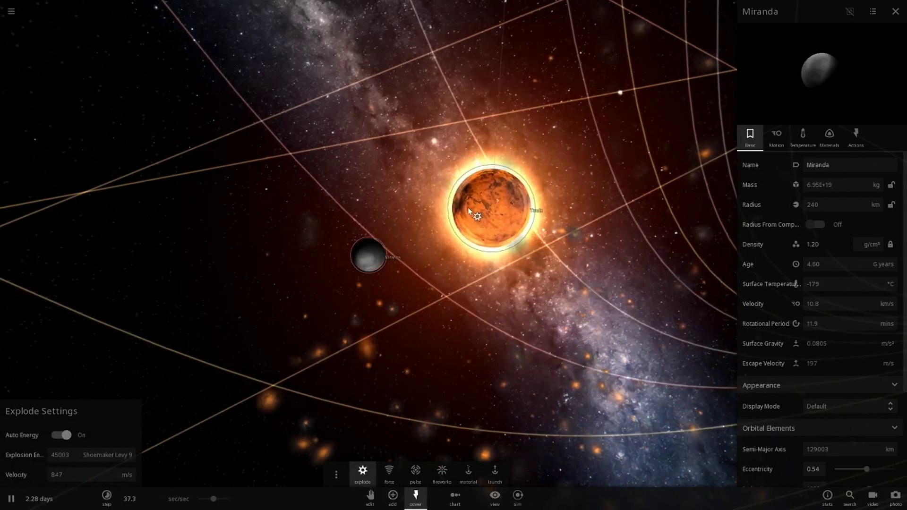
click(416, 478)
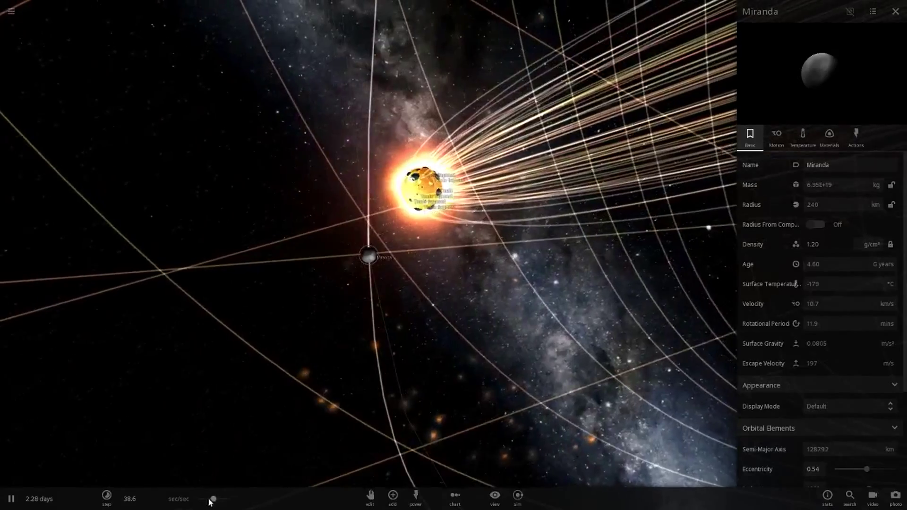
click(107, 495)
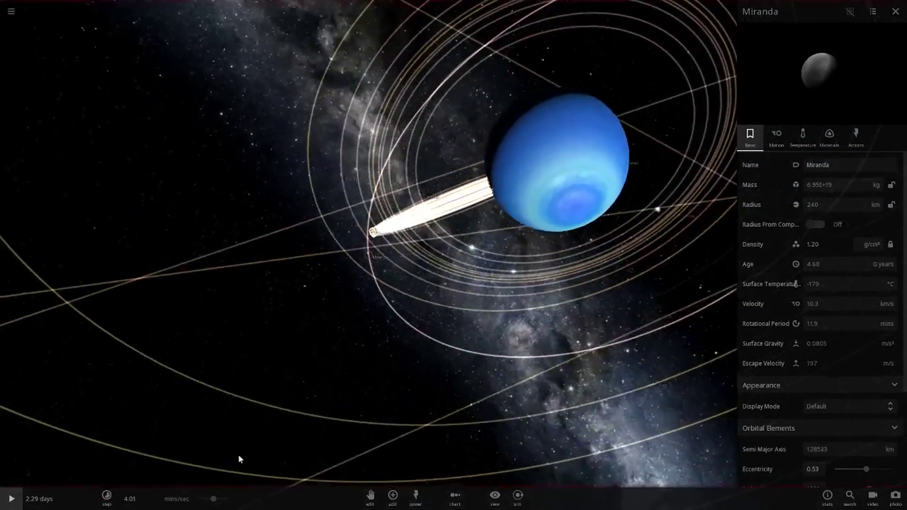
Step: Pause and drag Miranda outward to a 239039 km orbit and onward onto an escape path
key(space)
click(373, 497)
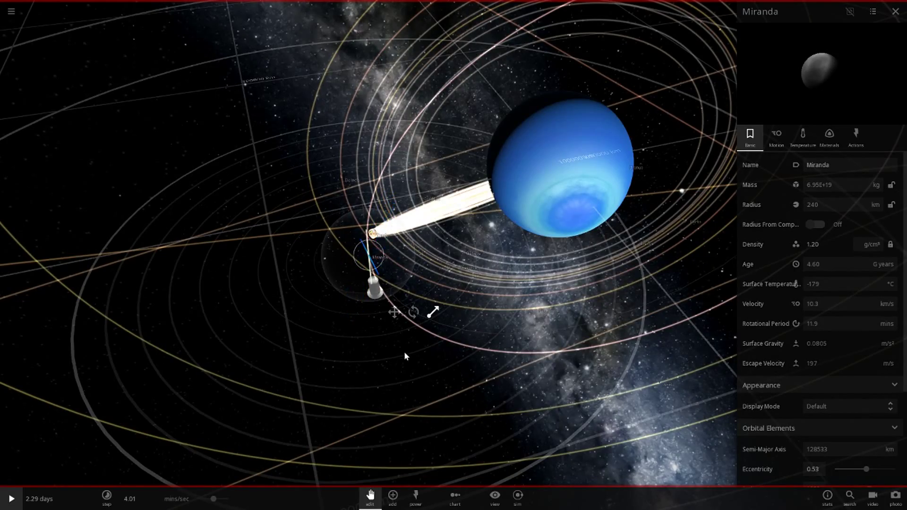
drag(405, 356, 387, 302)
mouse_move(370, 258)
mouse_down()
mouse_move(6, 270)
mouse_move(371, 258)
mouse_move(360, 264)
mouse_up()
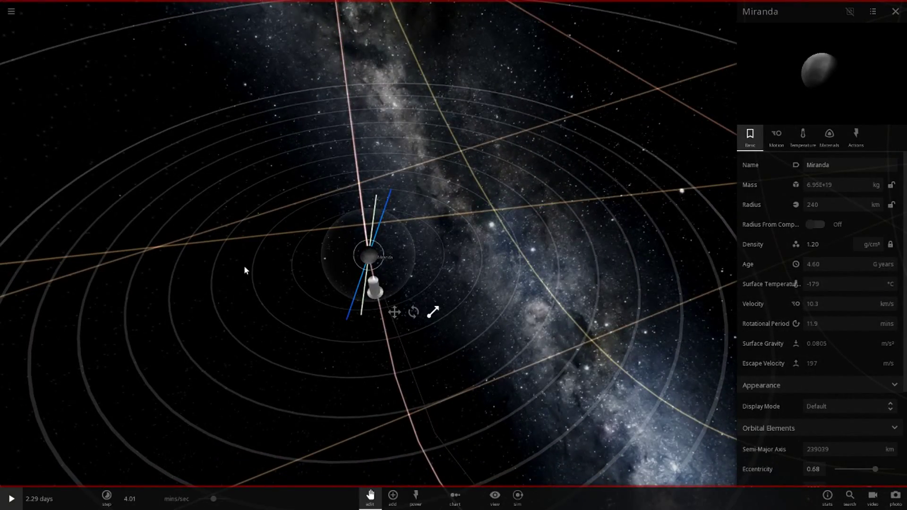
drag(230, 258, 198, 243)
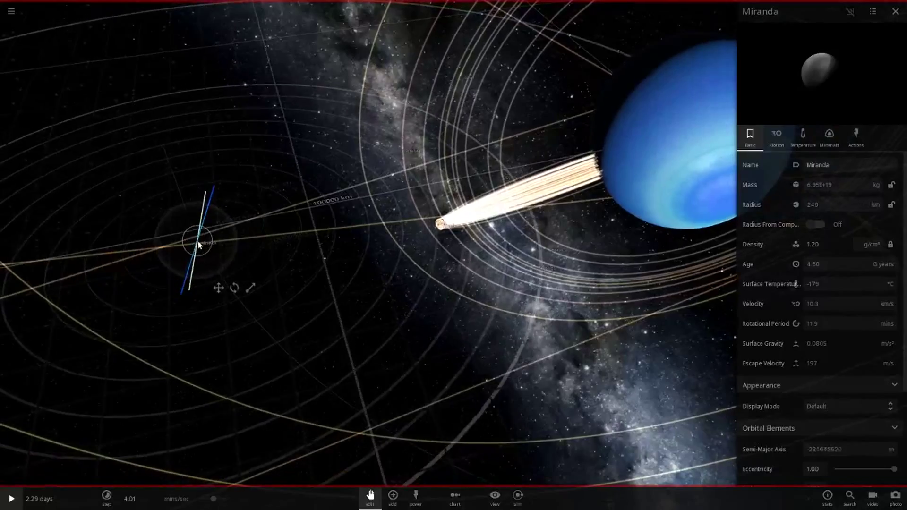
click(370, 497)
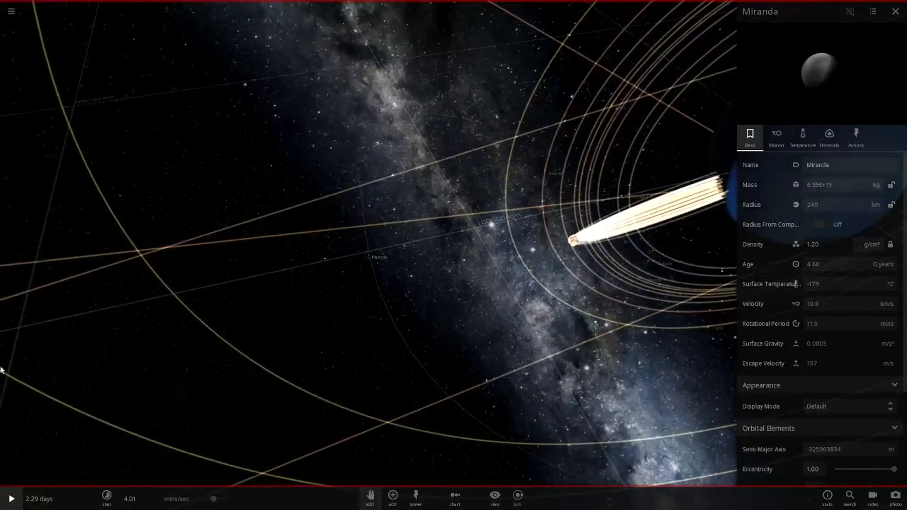
Step: Open Miranda's actions list, then fly to Uranus and show its details
click(855, 139)
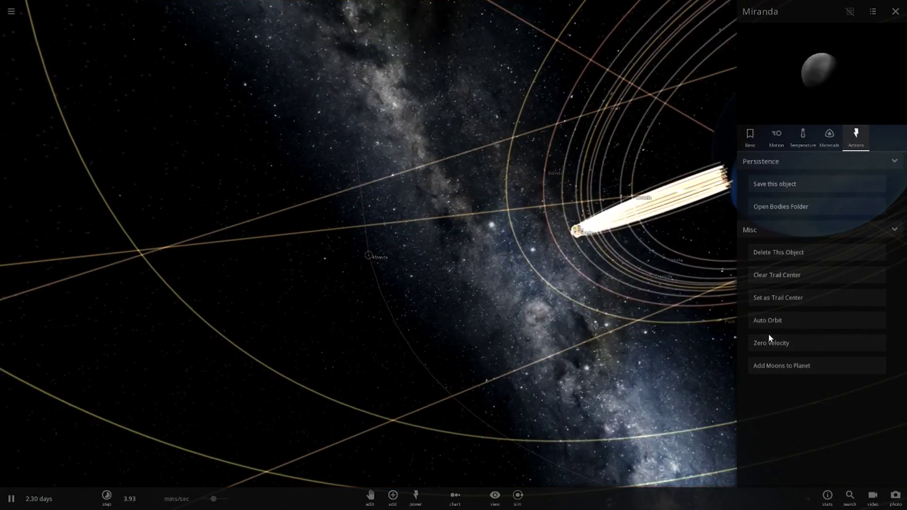
double_click(577, 225)
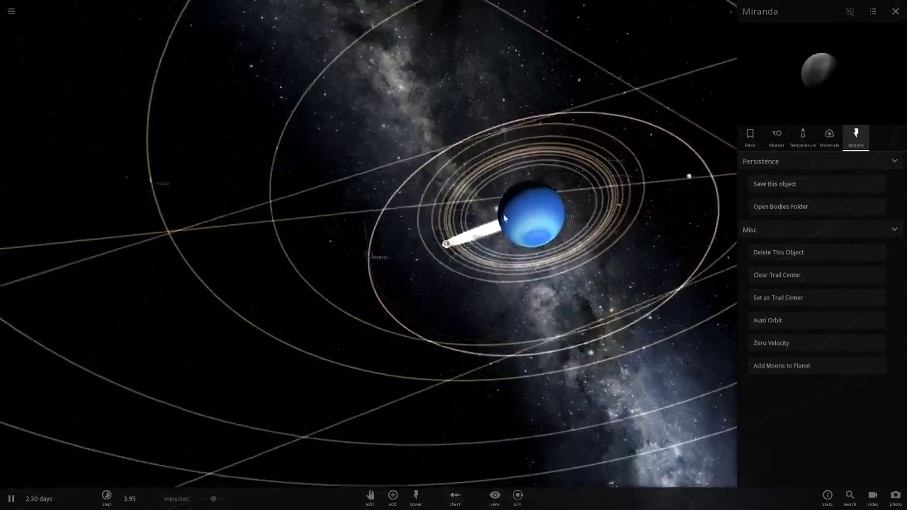
click(523, 230)
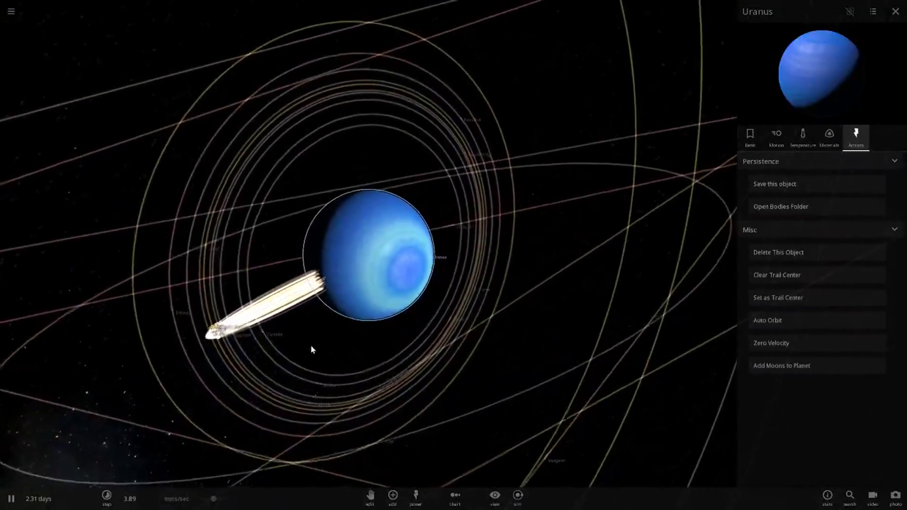
Step: Refocus on Miranda with Uranus behind it and pause the simulation
double_click(228, 319)
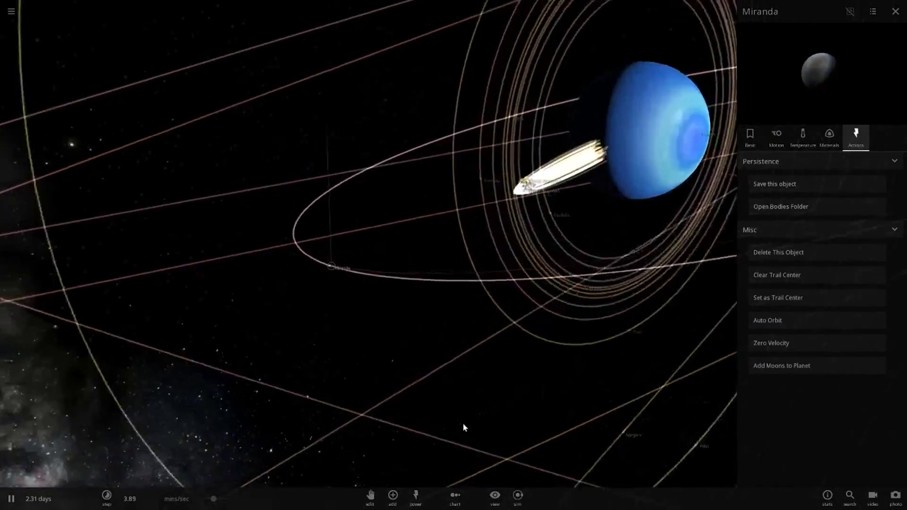
scroll(463, 423, up, 5)
scroll(466, 415, down, 5)
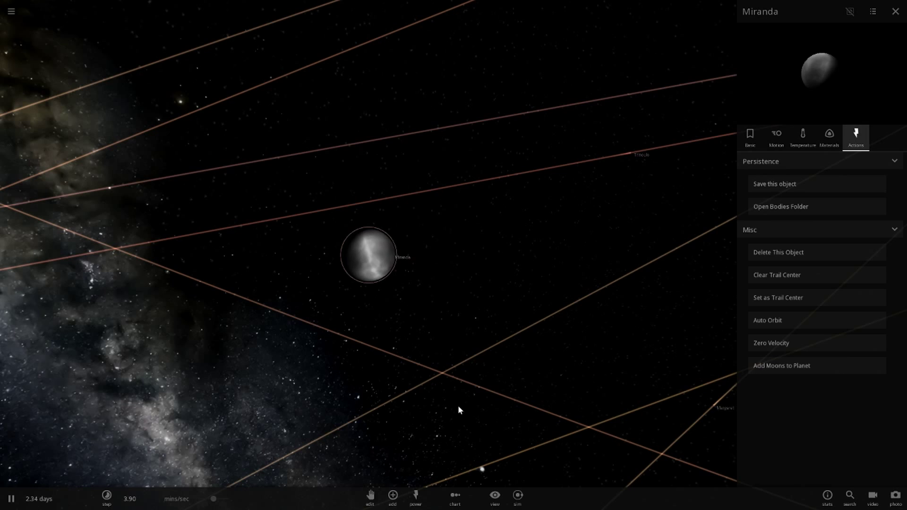
drag(447, 348, 481, 219)
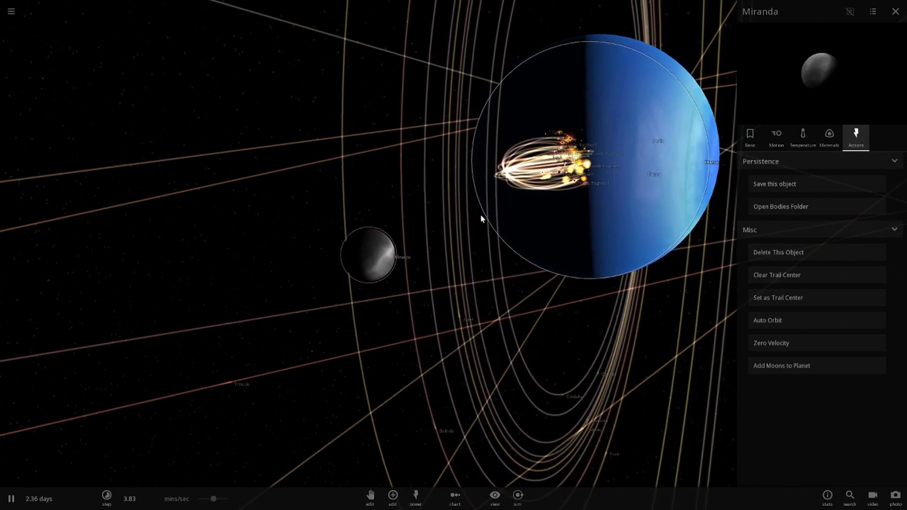
click(11, 499)
Step: Zoom and rotate to look down on Uranus as the debris stream strikes it
scroll(371, 385, up, 3)
drag(370, 385, 327, 390)
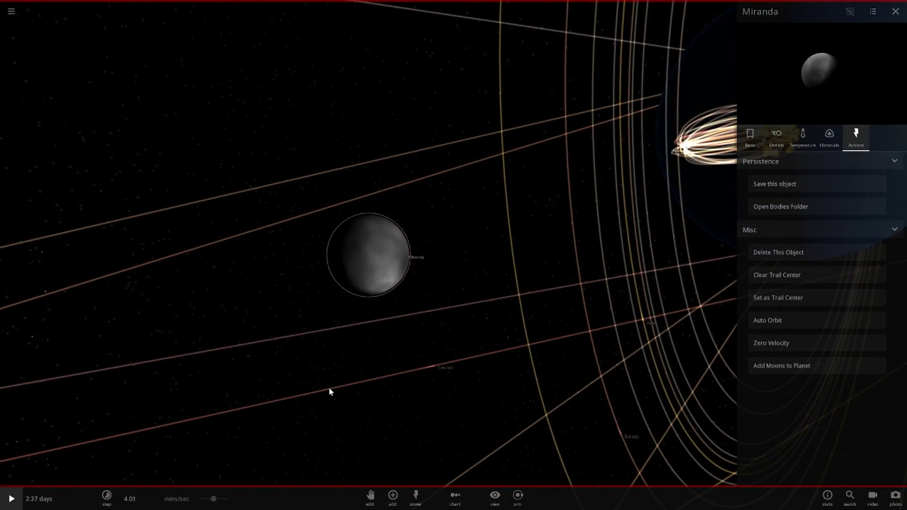
scroll(333, 390, down, 5)
drag(389, 390, 623, 267)
scroll(423, 431, up, 5)
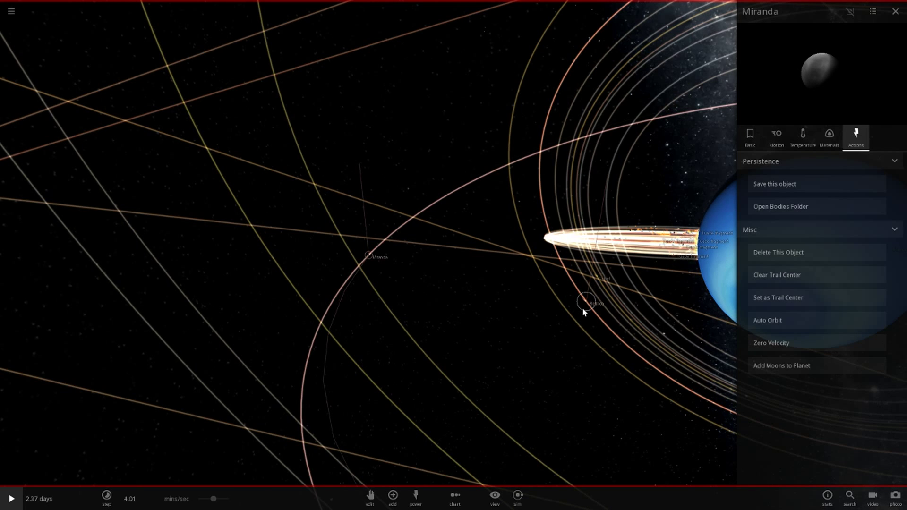
scroll(556, 231, up, 3)
Step: Box-select the debris fragments, Auto Orbit them around Uranus, resume, and inspect one fragment
click(453, 259)
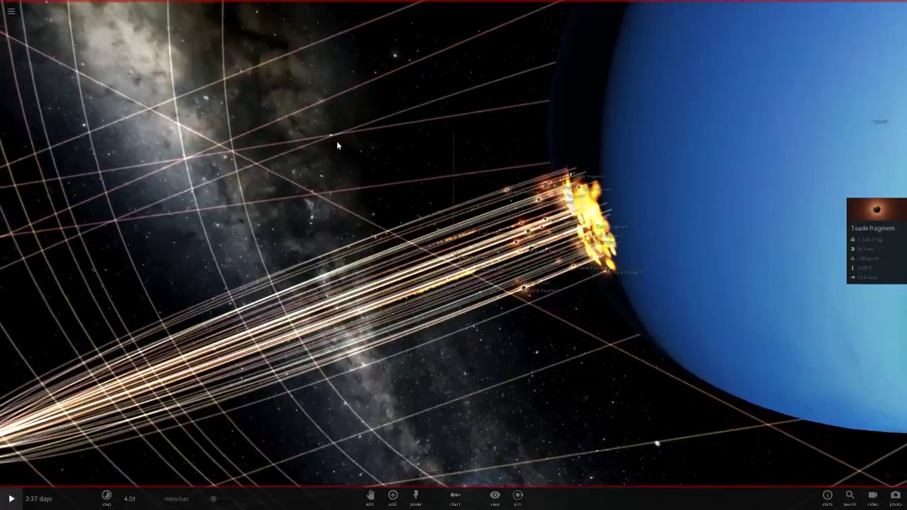
drag(337, 140, 600, 379)
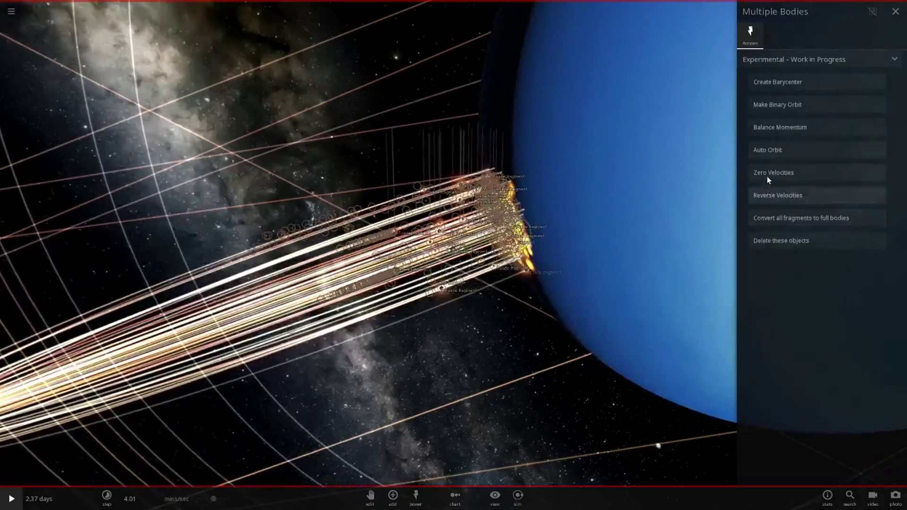
click(773, 151)
key(space)
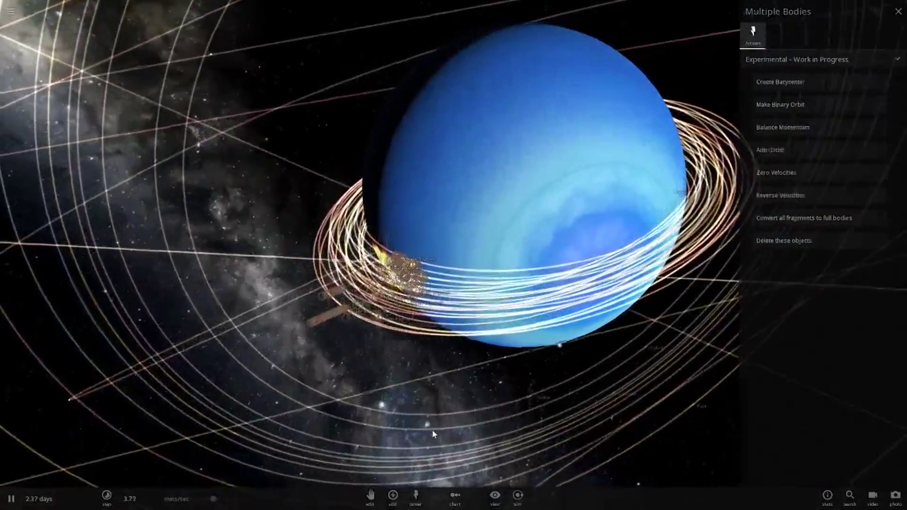
click(376, 236)
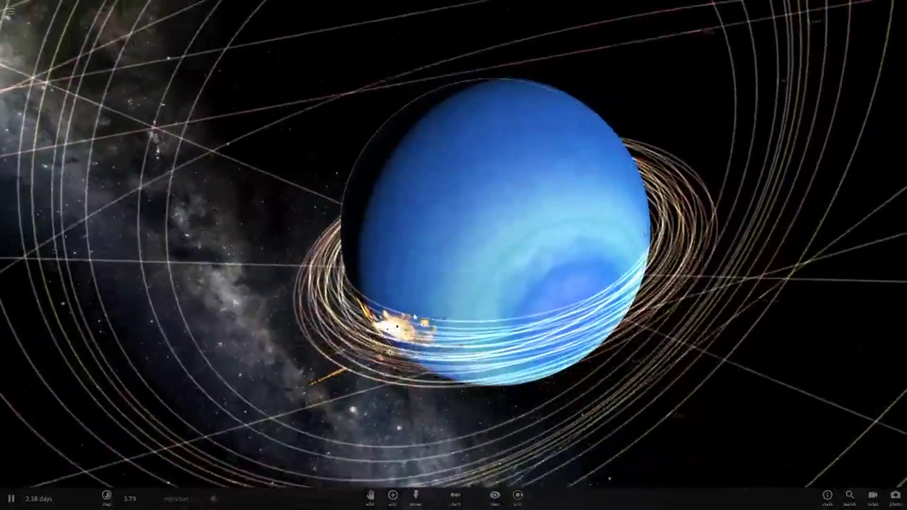
click(418, 369)
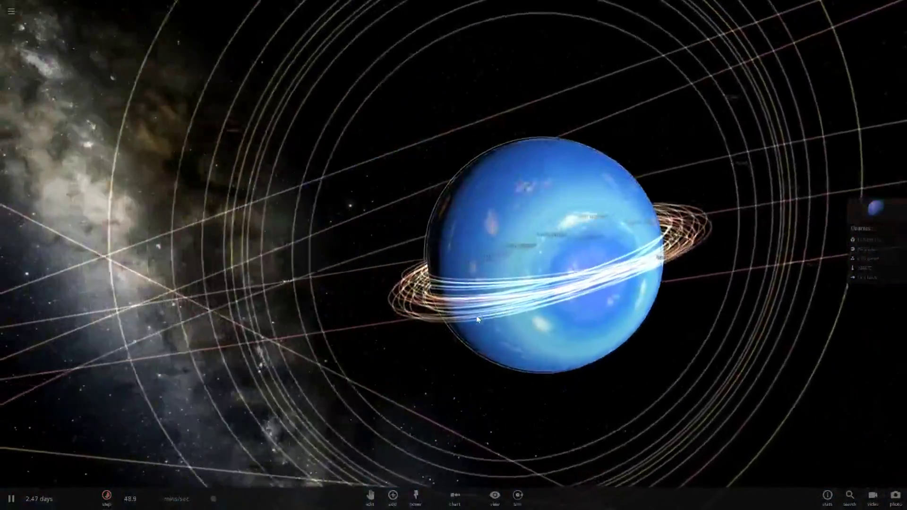
Step: Pause at 2.51 days, orbit around the debris-ringed Uranus, and select Miranda for its details
key(space)
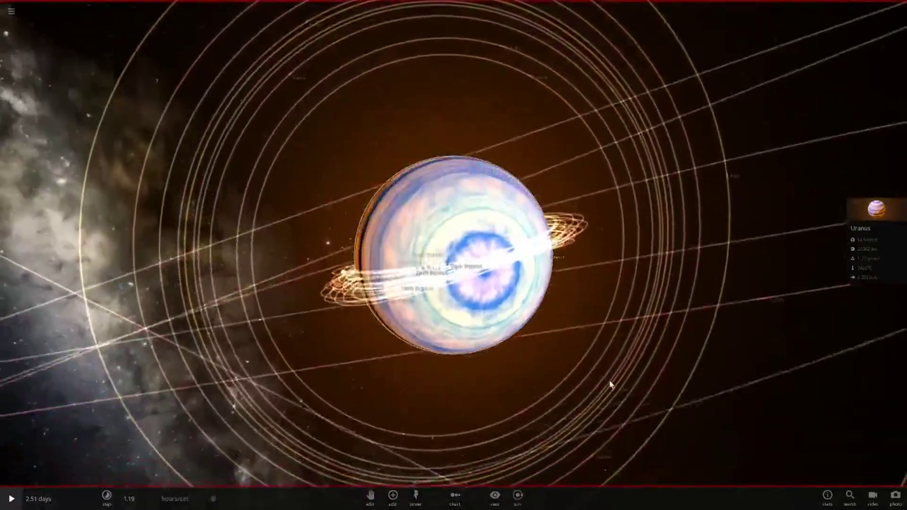
mouse_move(551, 334)
mouse_down()
mouse_move(582, 410)
mouse_move(533, 336)
mouse_up()
scroll(579, 404, down, 5)
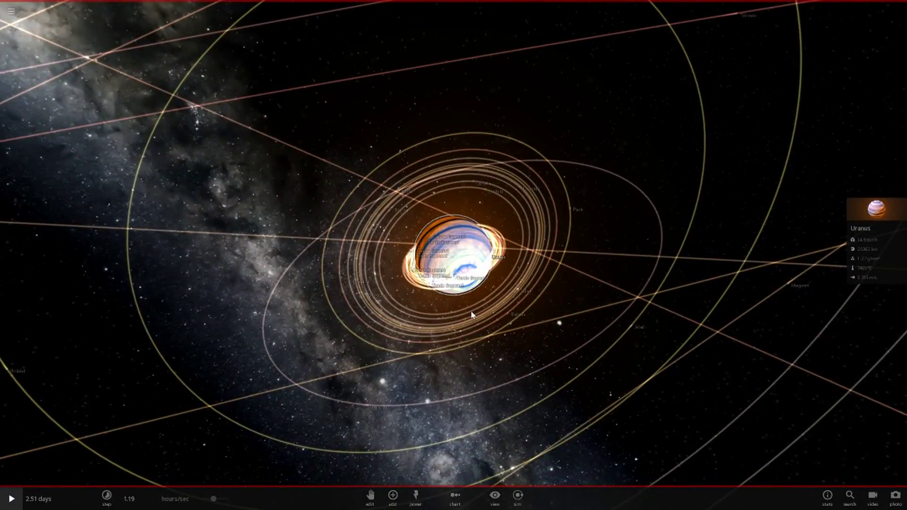
drag(472, 314, 548, 324)
scroll(549, 323, up, 5)
scroll(548, 323, down, 5)
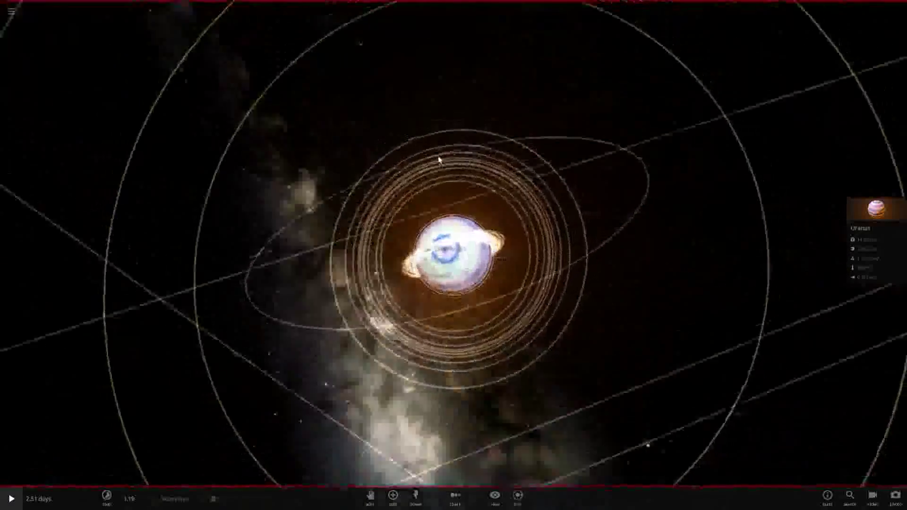
drag(612, 416, 601, 274)
scroll(347, 354, down, 5)
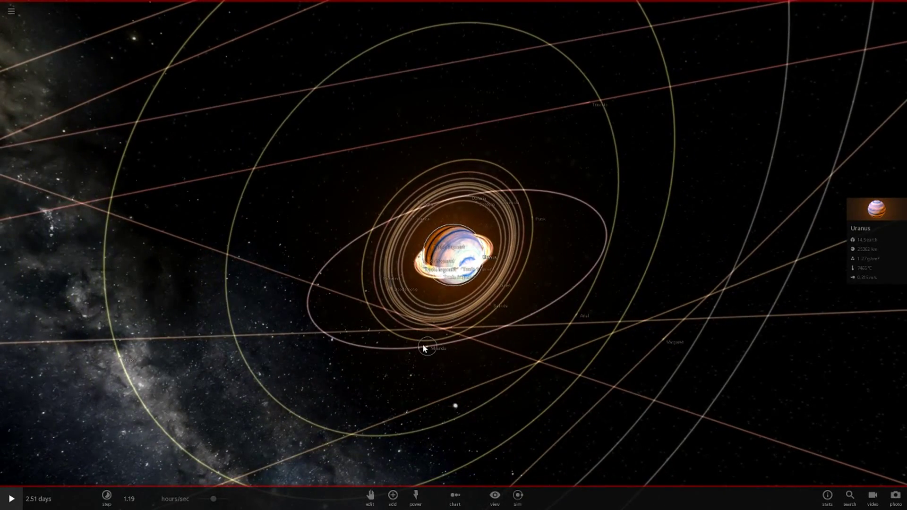
click(423, 348)
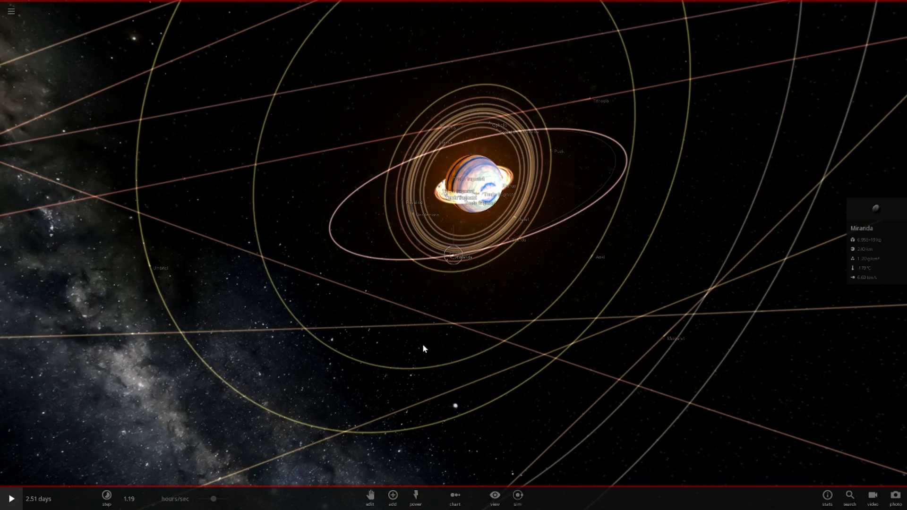
Step: Load the Uranus & Moons simulation, select Uranus, and pause it
scroll(488, 346, up, 3)
key(ctrl+o)
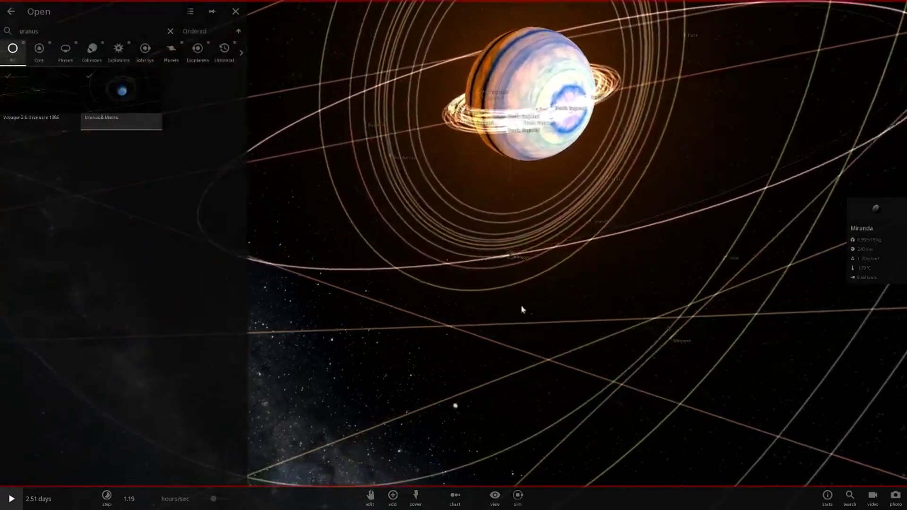
key(Return)
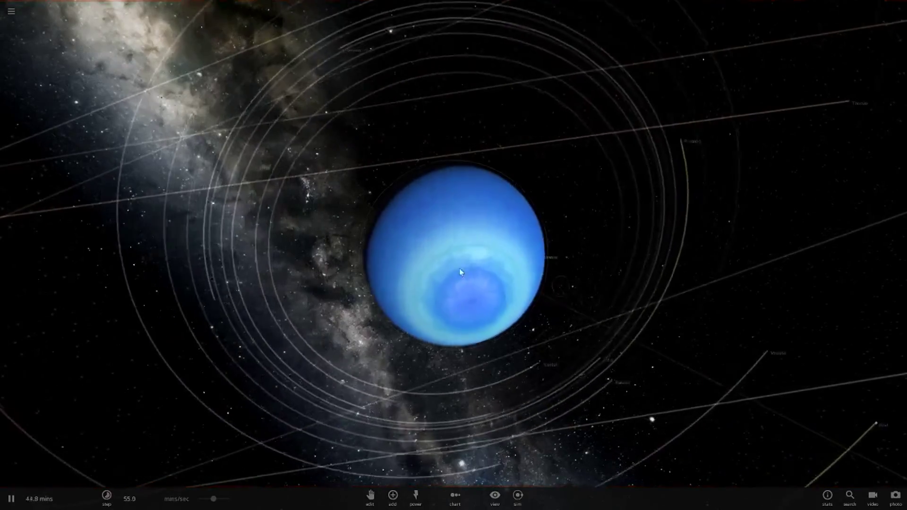
click(461, 272)
scroll(461, 272, down, 4)
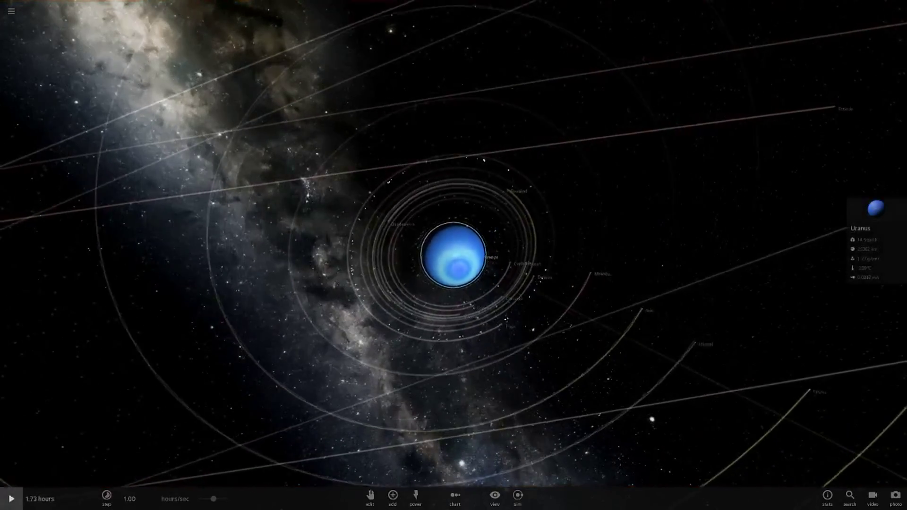
key(space)
Step: Start a new empty simulation from the main menu
drag(495, 269, 749, 36)
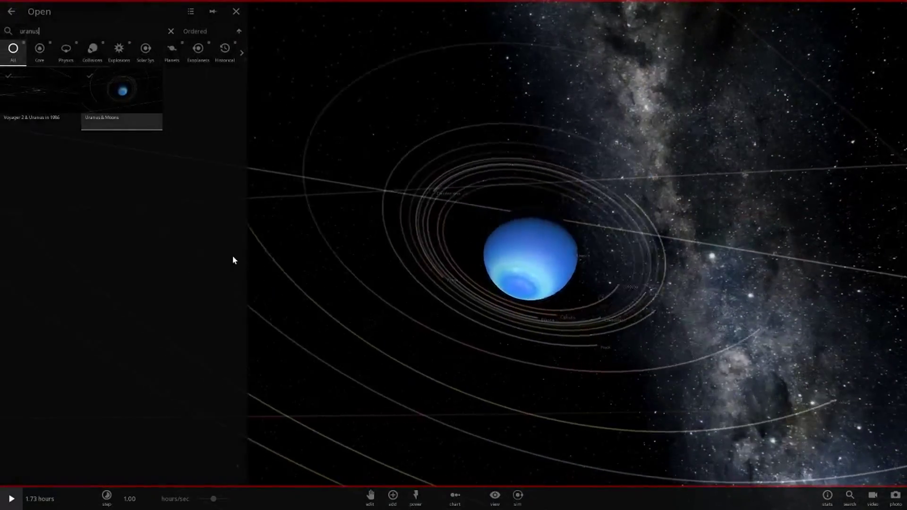
click(12, 11)
click(31, 105)
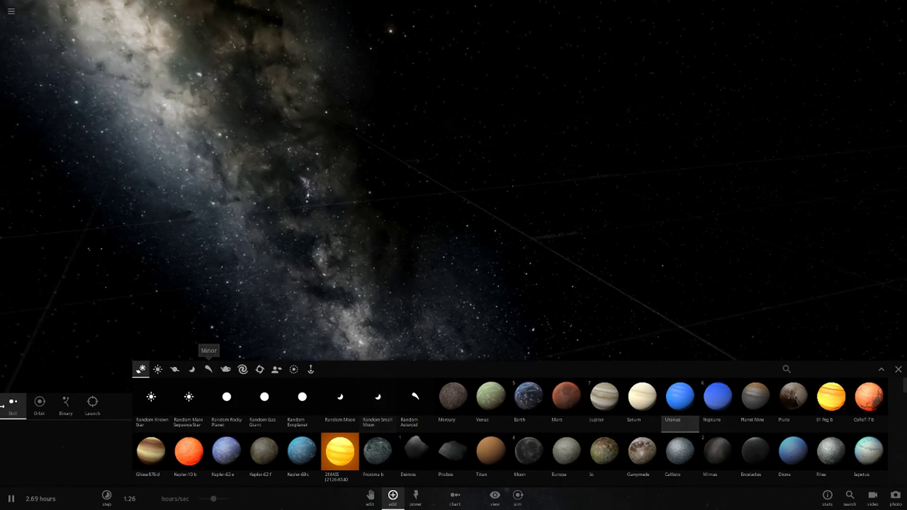
Step: Close the object catalogue and select the newly placed Uranus
scroll(473, 251, up, 3)
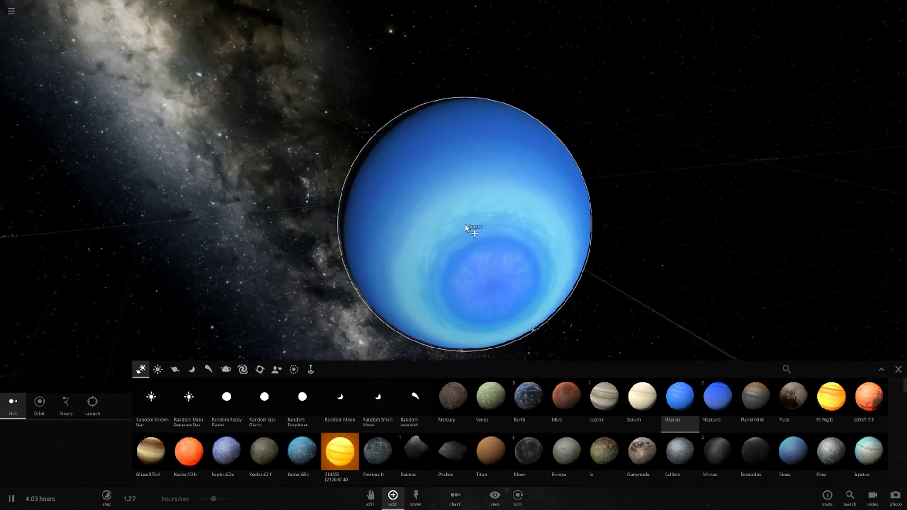
click(898, 369)
click(398, 290)
Step: Tilt Uranus's spin axis to nearly vertical with the Edit rotate gizmo
click(370, 495)
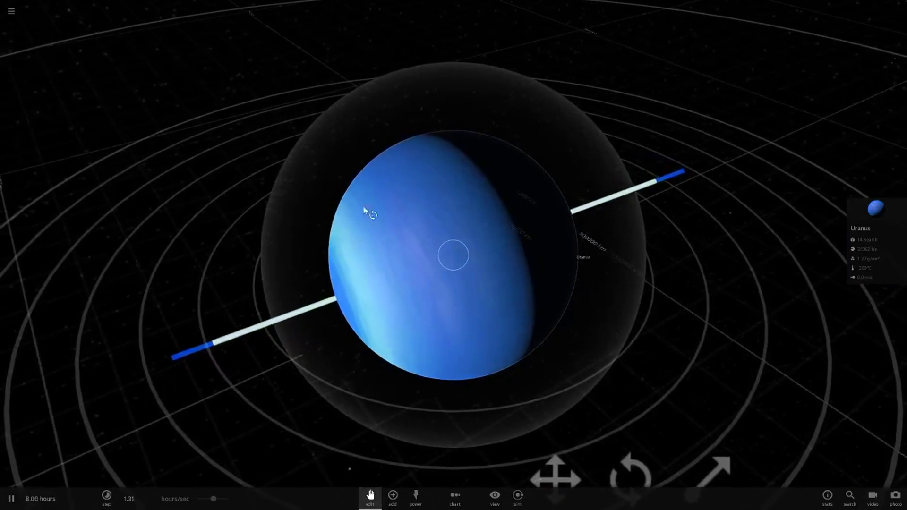
drag(364, 210, 799, 33)
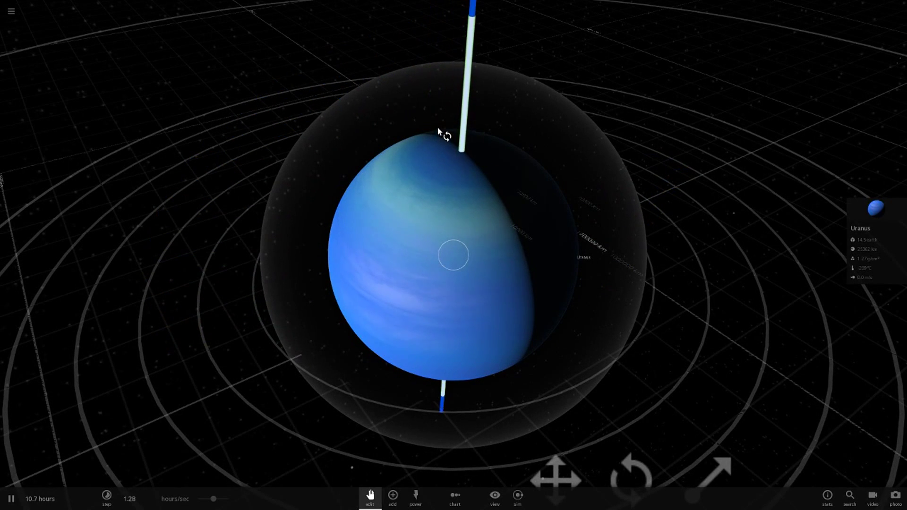
click(388, 499)
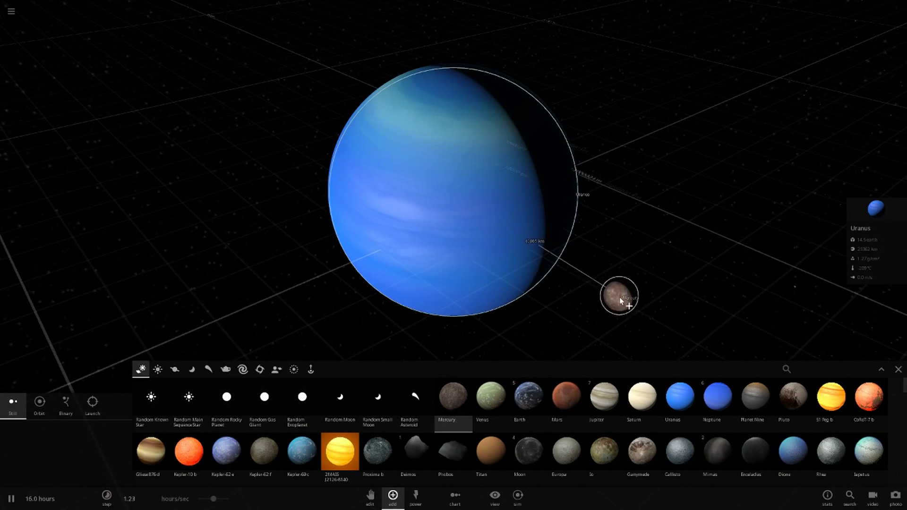
drag(788, 269, 411, 492)
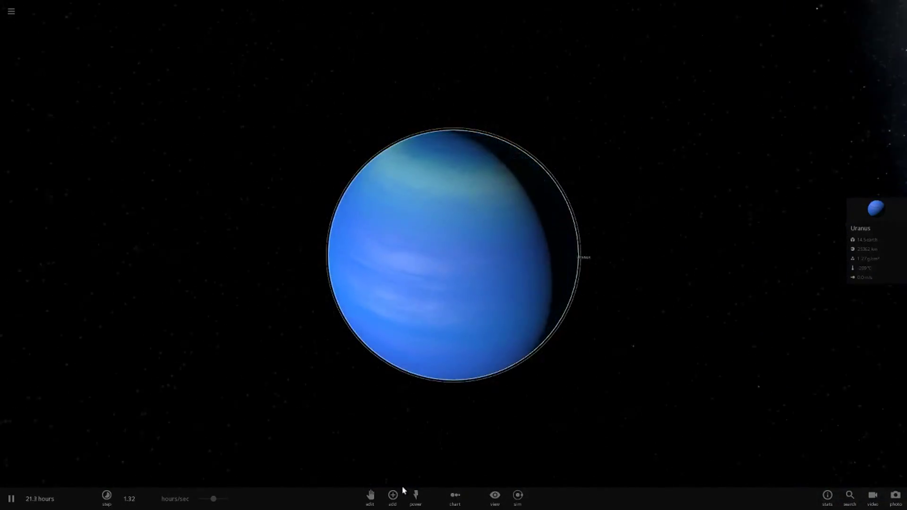
Step: Launch a random exoplanet, Kepler-1506 b, toward Uranus using Launch mode
click(393, 496)
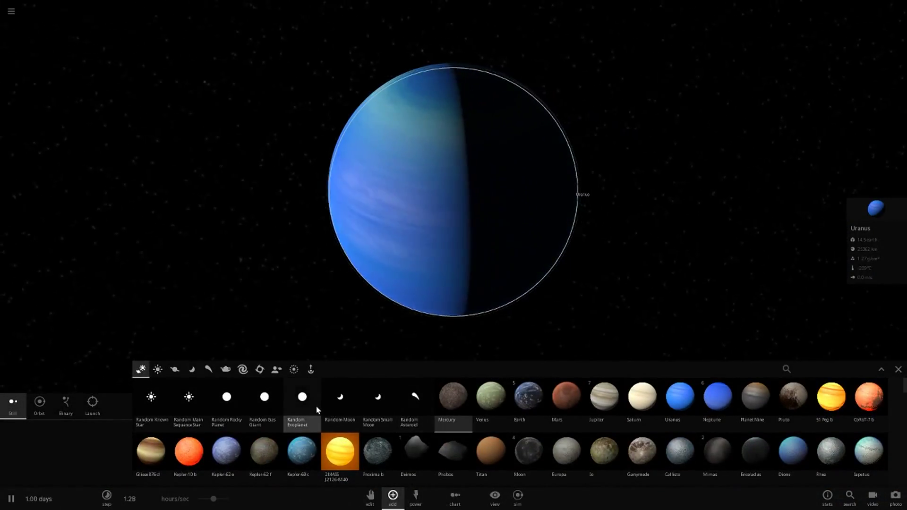
click(302, 406)
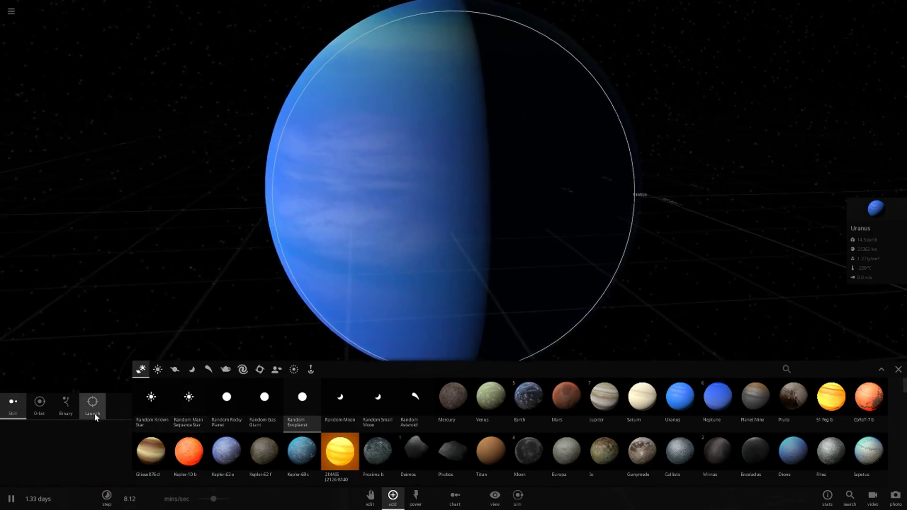
click(95, 416)
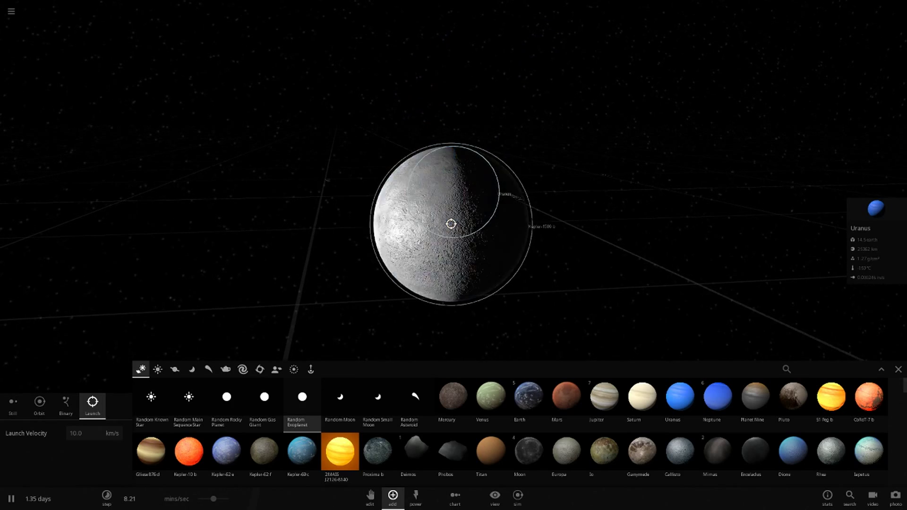
click(898, 370)
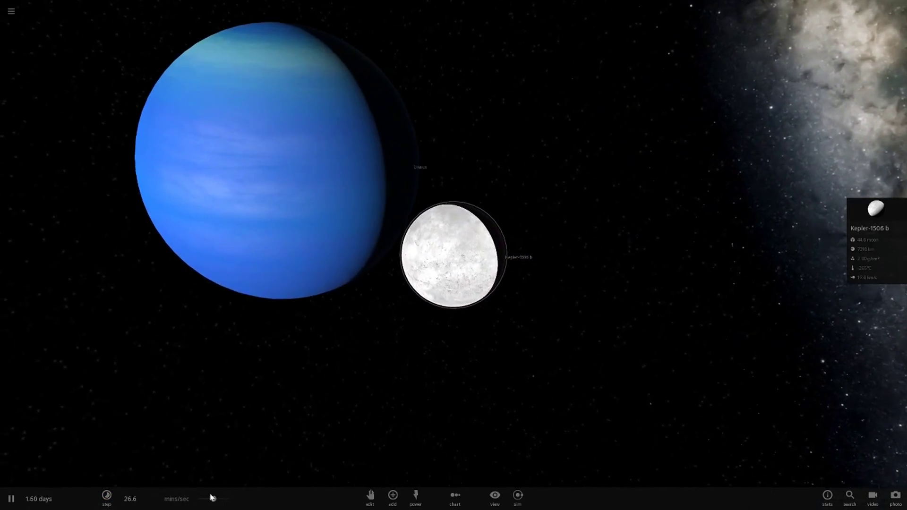
Step: Slow the simulation for the impact and tip Uranus onto its side with the rotate gizmo
drag(214, 499, 208, 500)
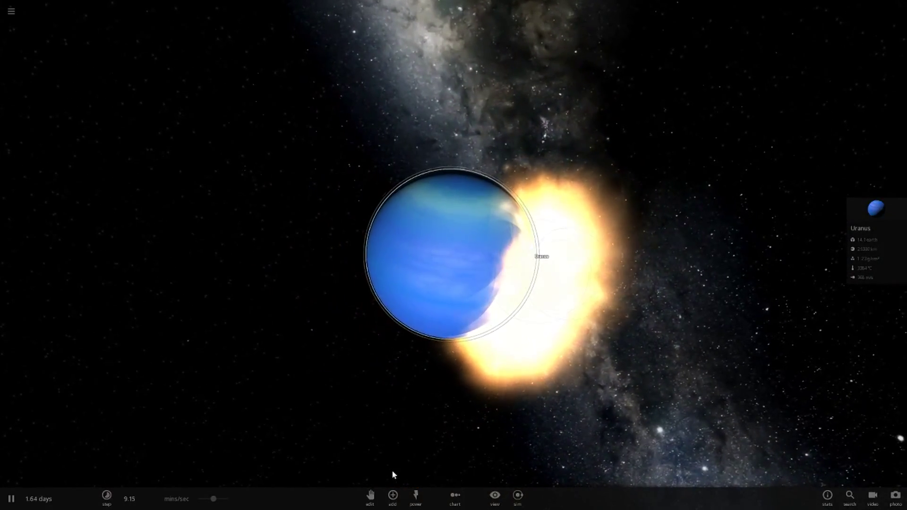
click(370, 495)
drag(504, 165, 227, 493)
Step: Show the Rings presets in the Add panel
click(370, 500)
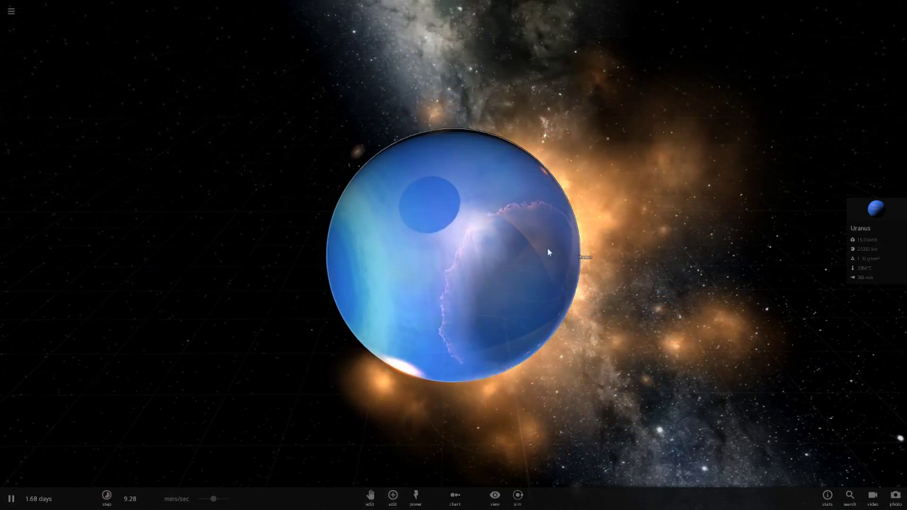
click(392, 496)
click(294, 369)
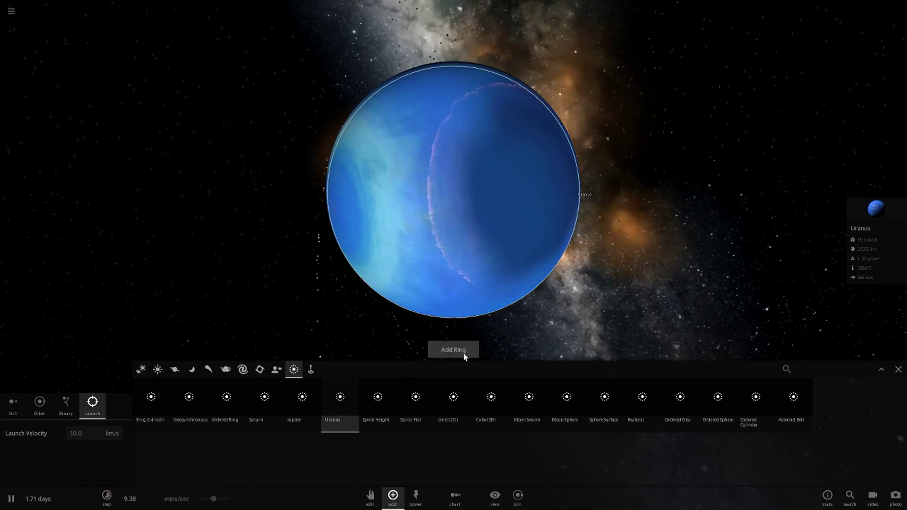
Step: Add the Uranus ring preset around the planet and close the Add panel
click(567, 181)
scroll(731, 356, down, 3)
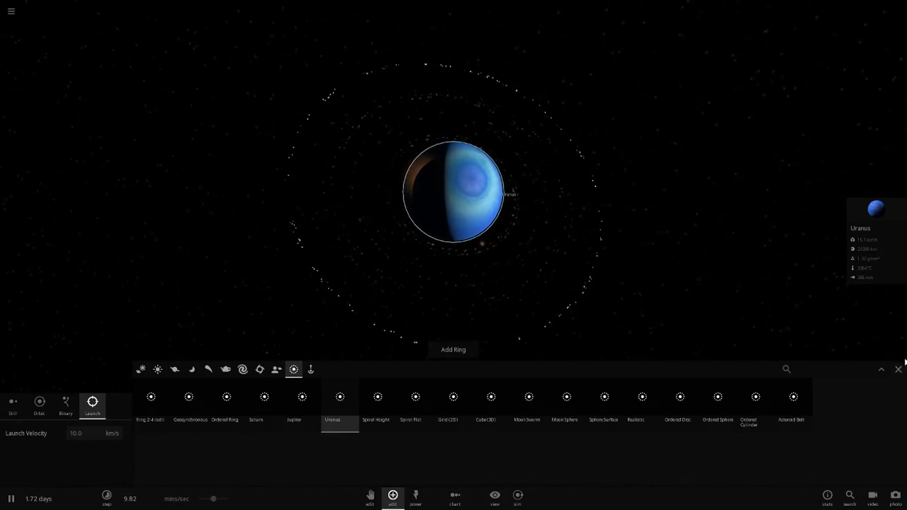
click(898, 369)
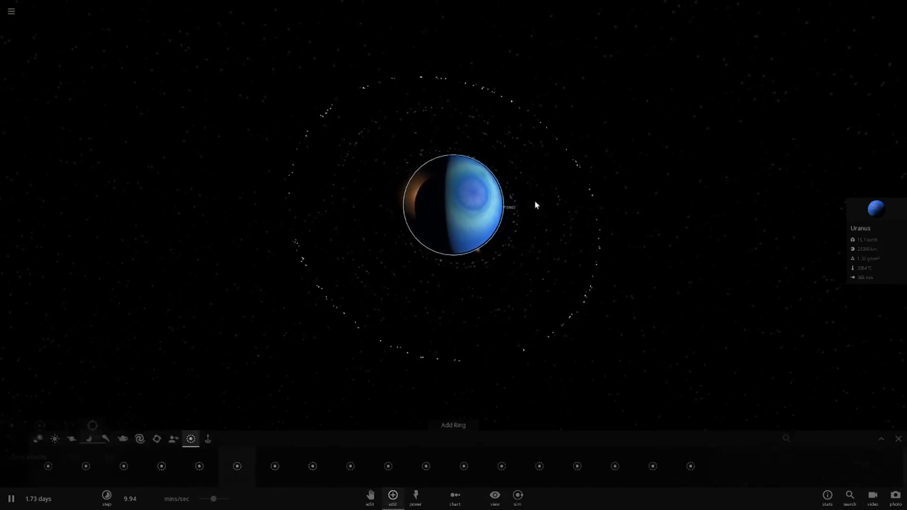
Step: Orbit and zoom around the ringed Uranus to view its new particle ring
drag(535, 200, 498, 328)
scroll(493, 327, up, 5)
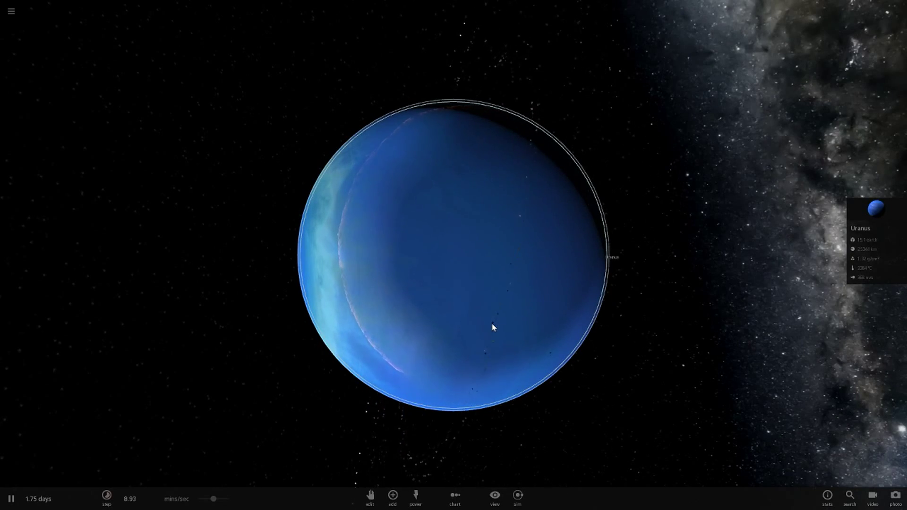
scroll(585, 239, down, 3)
drag(523, 301, 689, 308)
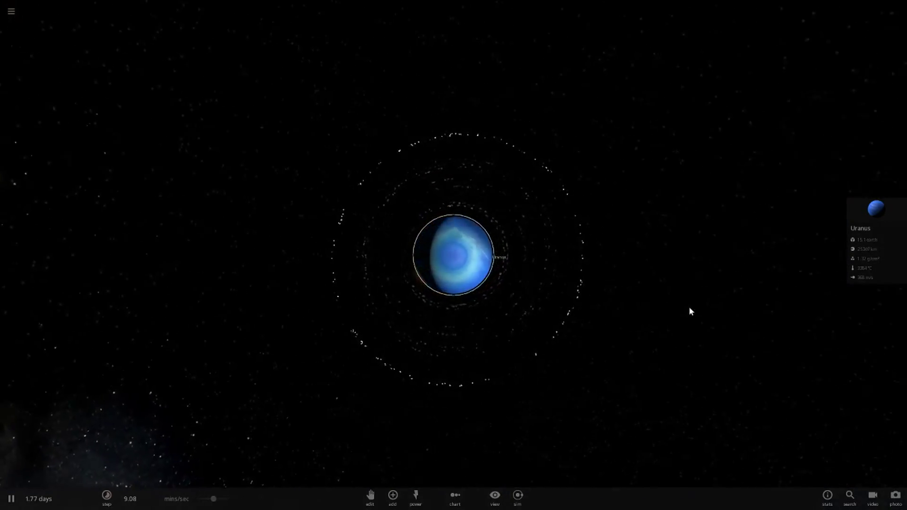
drag(692, 310, 541, 456)
scroll(609, 335, up, 5)
scroll(541, 457, up, 3)
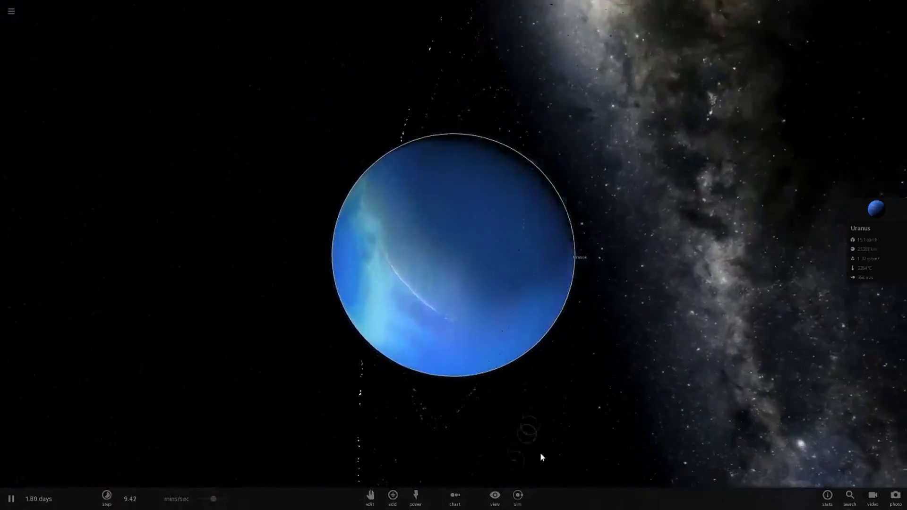
Step: Open the time-step settings and orbit around the orange-glowing Uranus
click(107, 495)
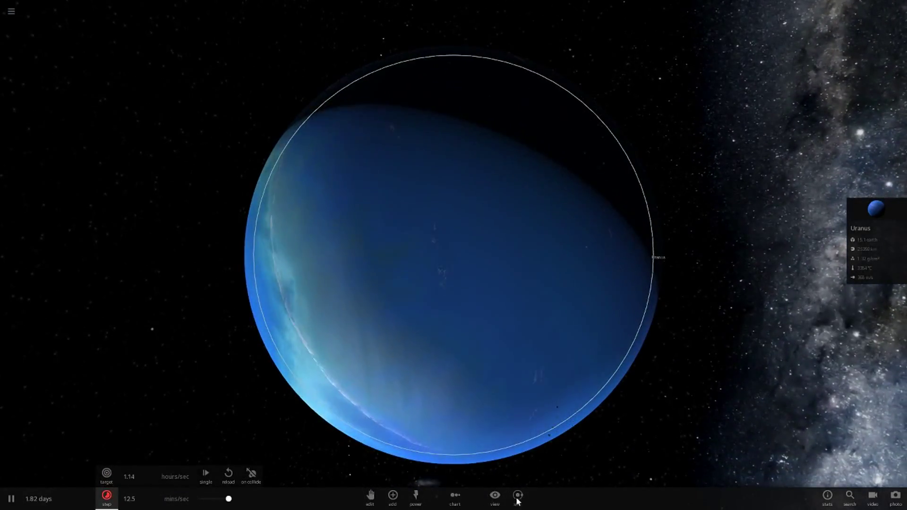
scroll(590, 378, down, 5)
drag(590, 378, 553, 300)
scroll(517, 235, down, 5)
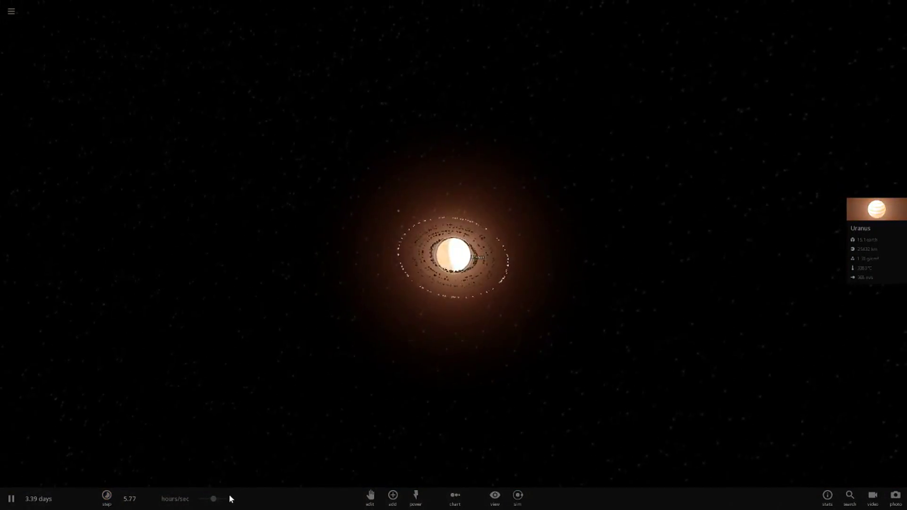
Step: Load the solar system simulation from the saved list and fly in to Uranus's properties
key(Escape)
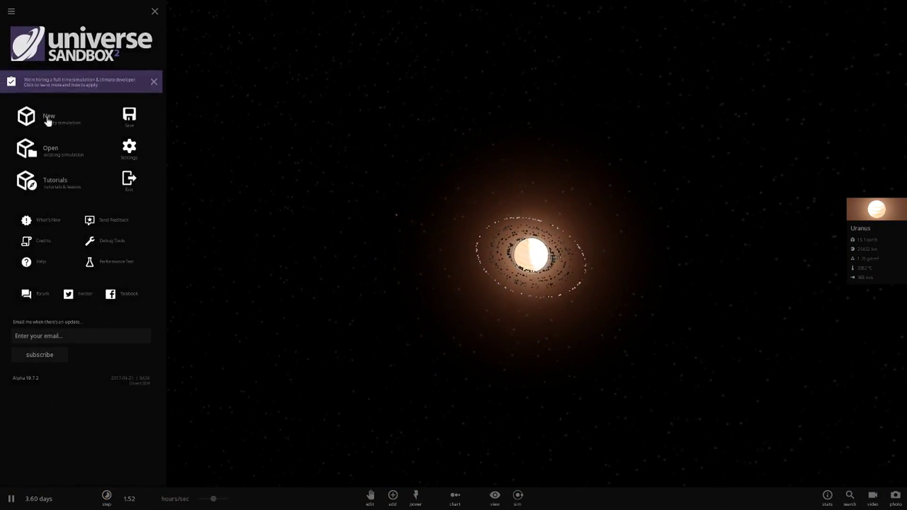
click(64, 154)
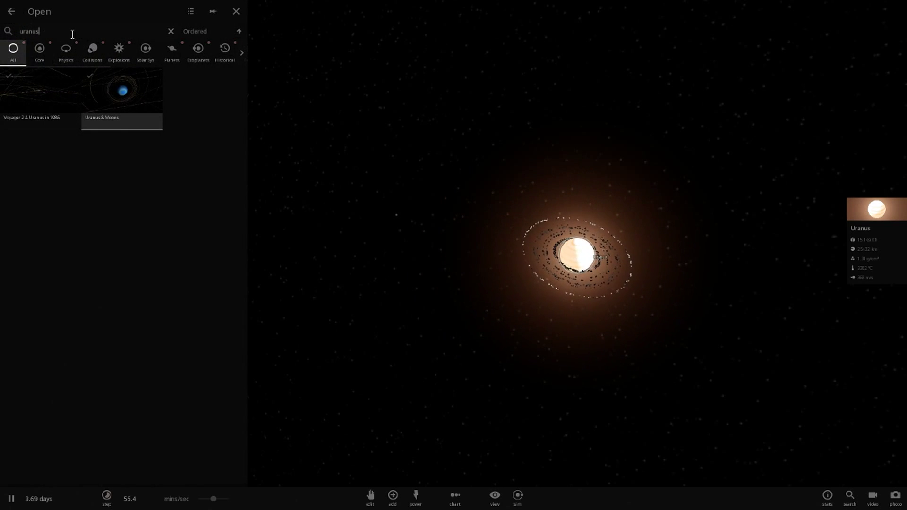
key(BackSpace)
scroll(117, 146, down, 6)
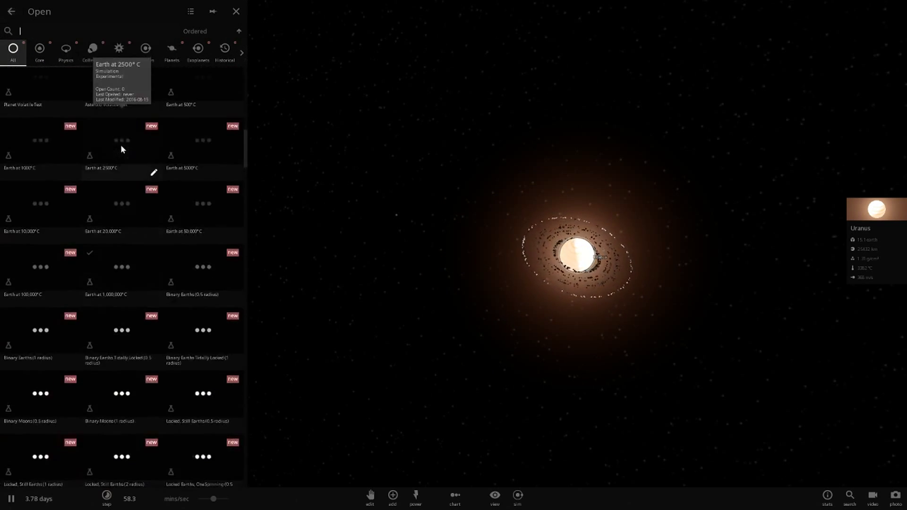
scroll(71, 132, up, 3)
click(57, 127)
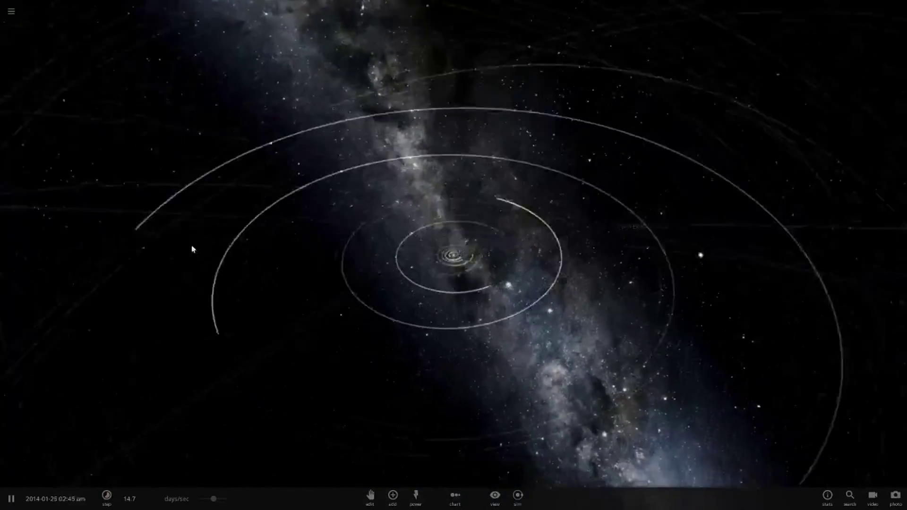
double_click(282, 317)
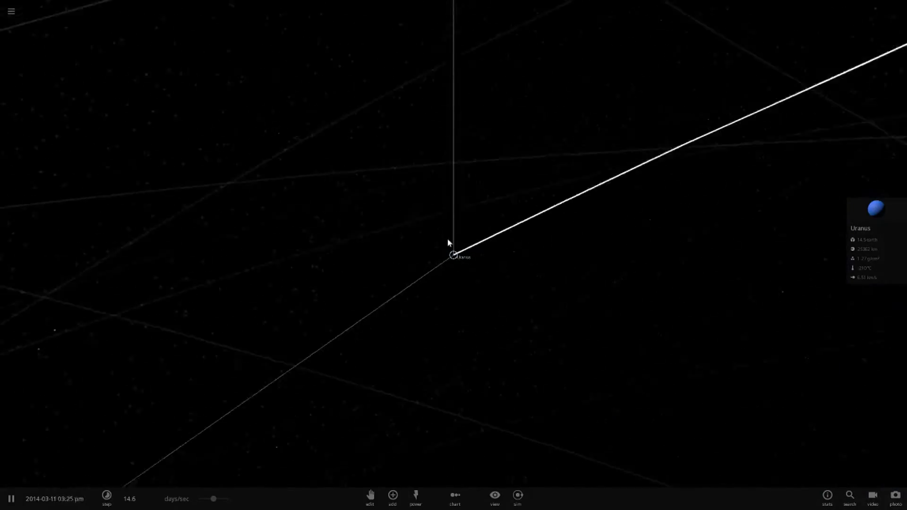
double_click(453, 255)
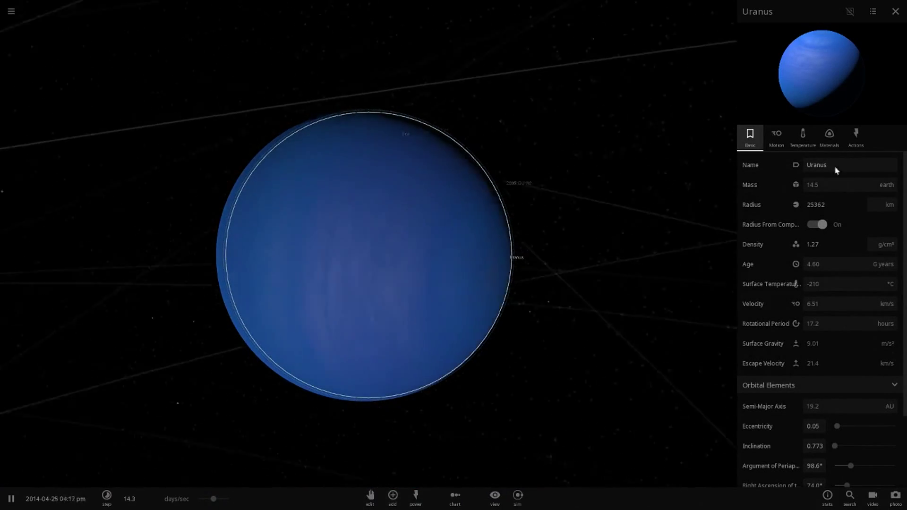
Step: Show Uranus's motion properties and move it along its orbit through 295°, 360° and about 82°
click(776, 139)
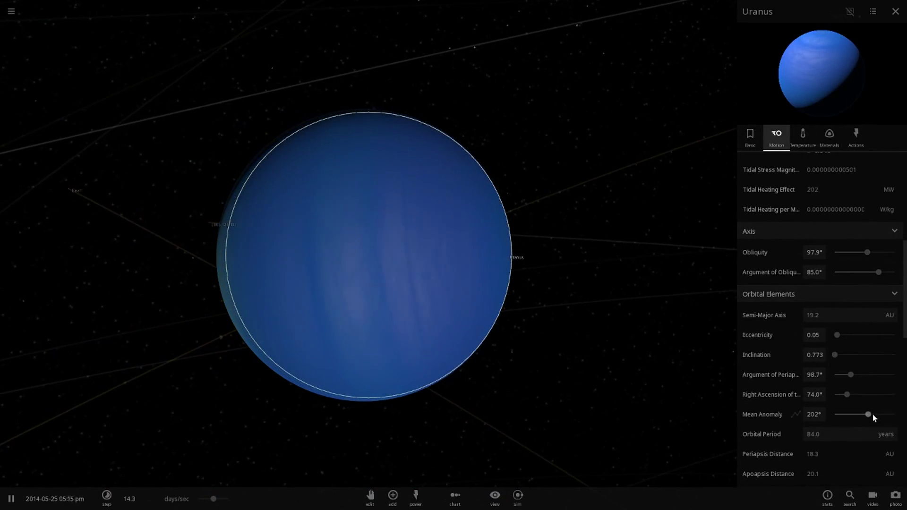
drag(872, 414, 883, 414)
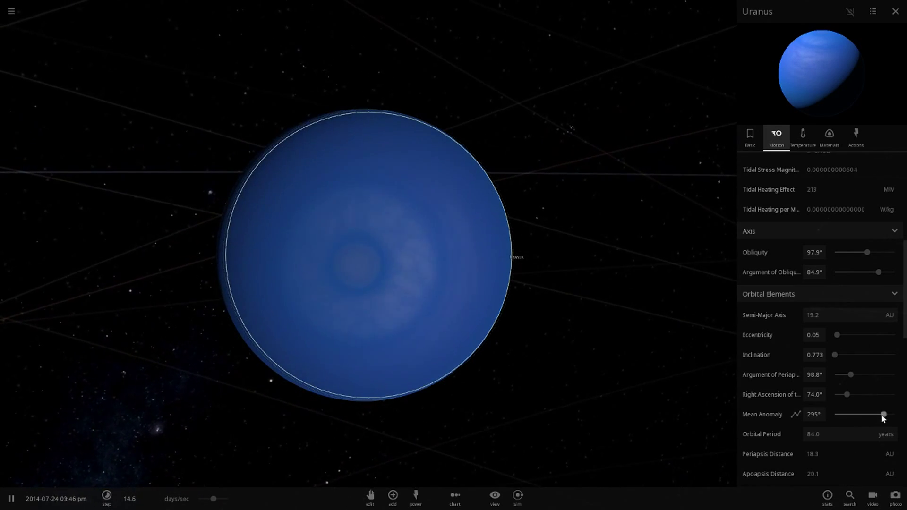
drag(883, 415, 903, 416)
drag(556, 367, 368, 360)
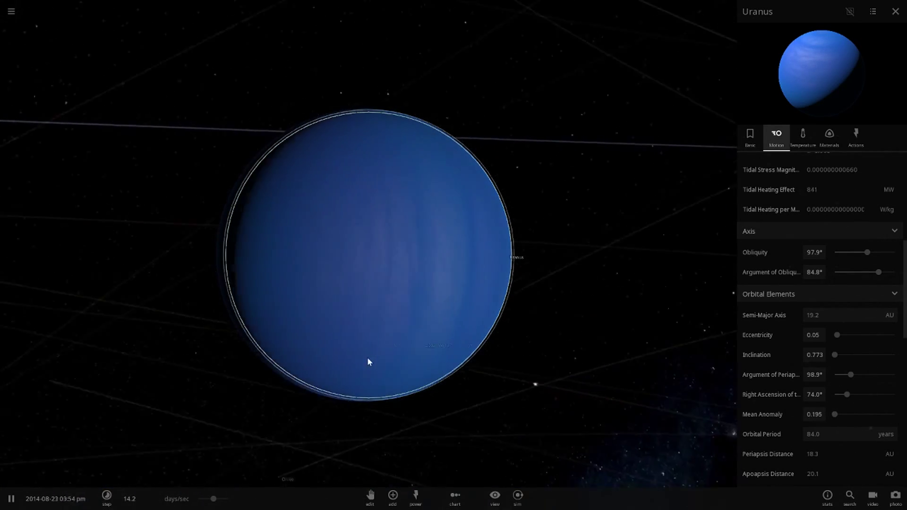
drag(836, 414, 848, 415)
drag(307, 339, 408, 256)
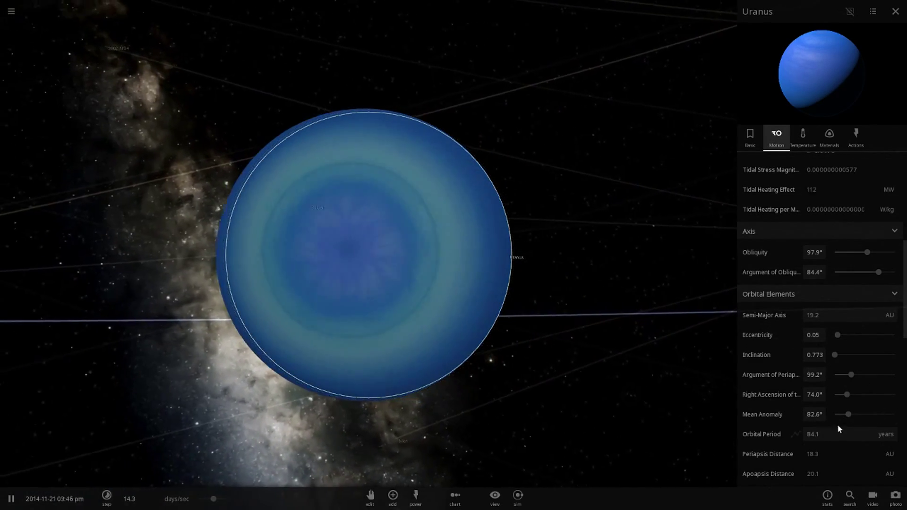
drag(848, 415, 877, 414)
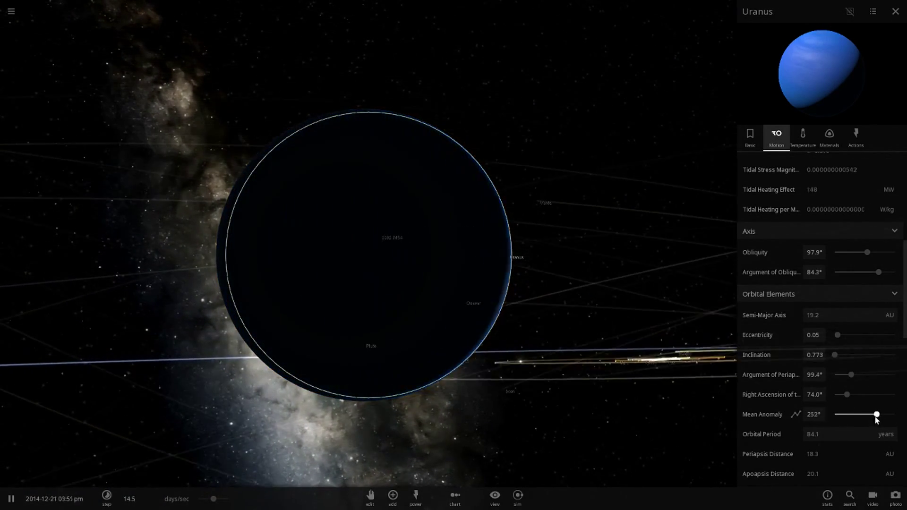
Step: View Uranus's sunlit side with its orbit running vertically, and reset its orbit position to 0°
drag(500, 382, 416, 374)
scroll(594, 369, down, 5)
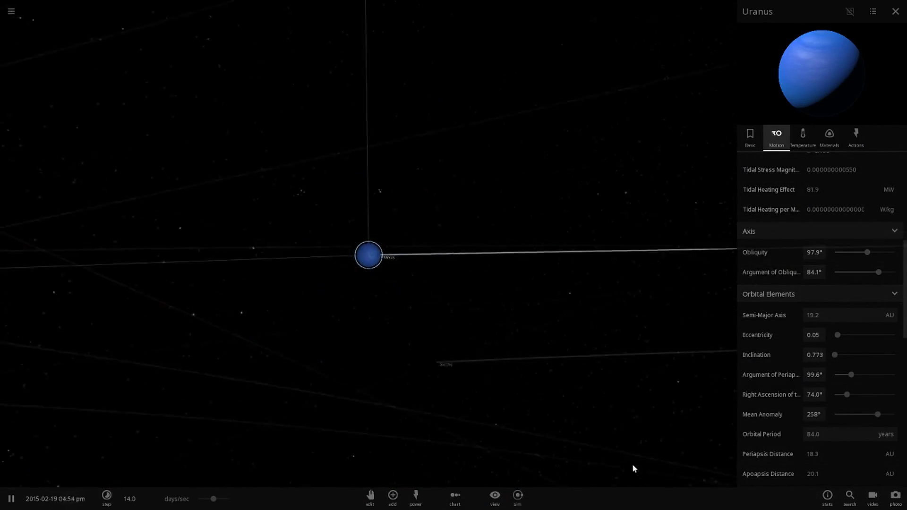
drag(633, 468, 396, 338)
scroll(441, 338, up, 5)
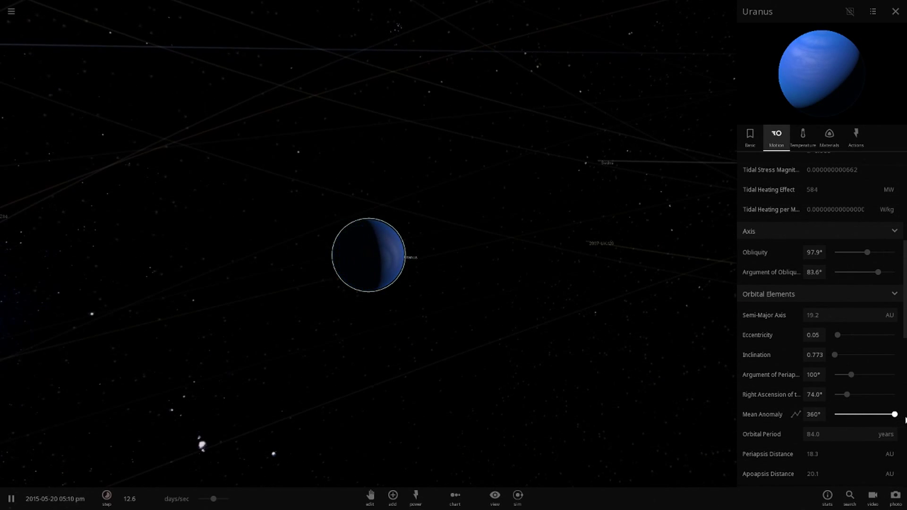
mouse_move(862, 424)
mouse_down()
mouse_move(825, 424)
mouse_move(868, 420)
mouse_up()
Step: Bring up the collection of saved simulations
scroll(404, 344, up, 5)
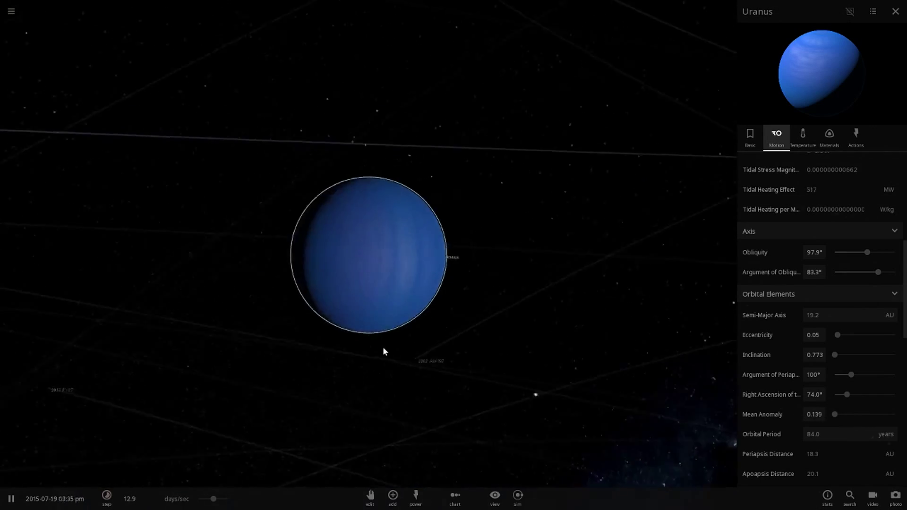
scroll(394, 359, down, 2)
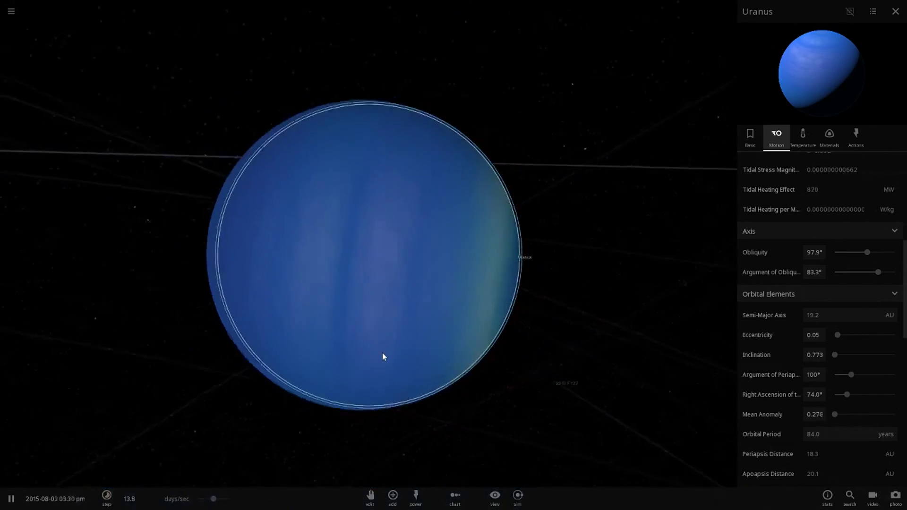
scroll(382, 353, down, 2)
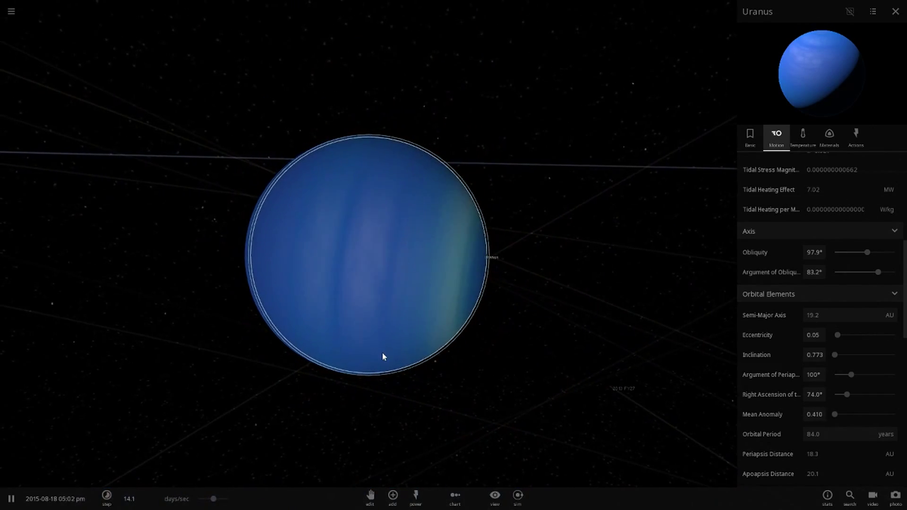
click(11, 12)
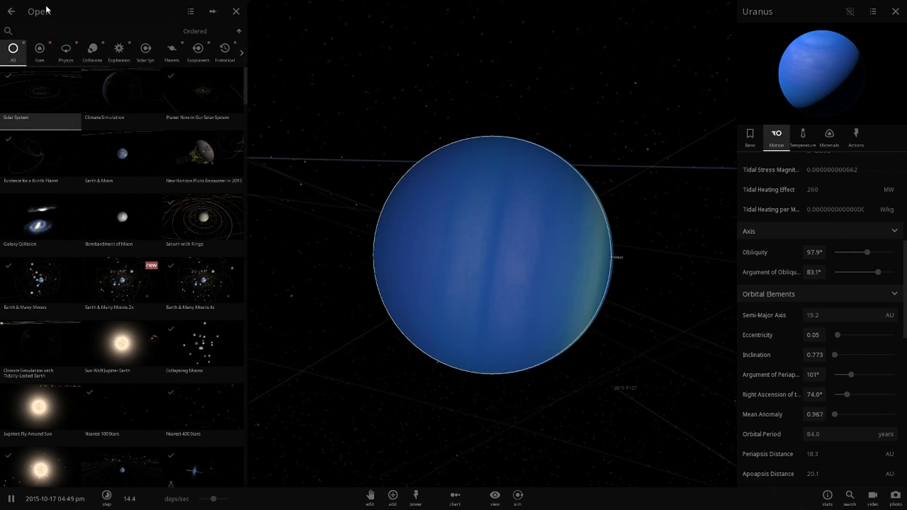
Step: Search 'uranus', load the Uranus simulation, and open the moon Cordelia's full properties
text(uranus)
click(98, 85)
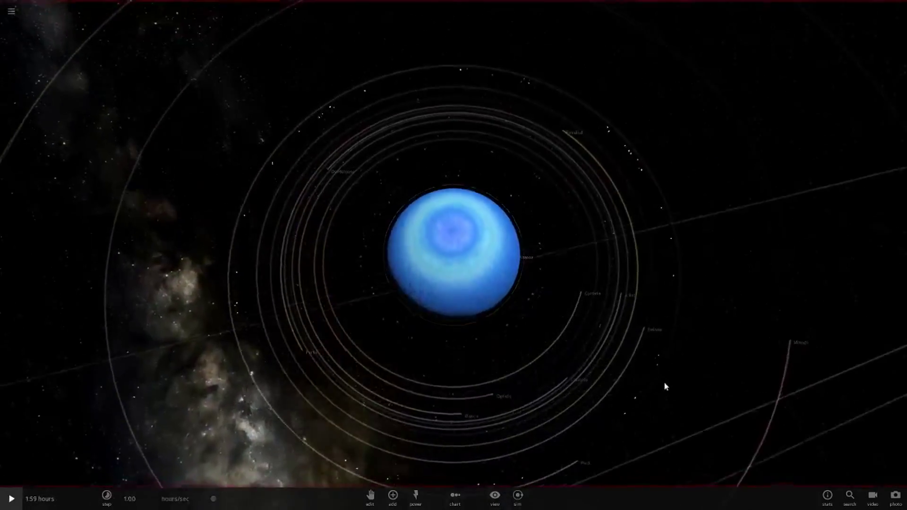
double_click(593, 293)
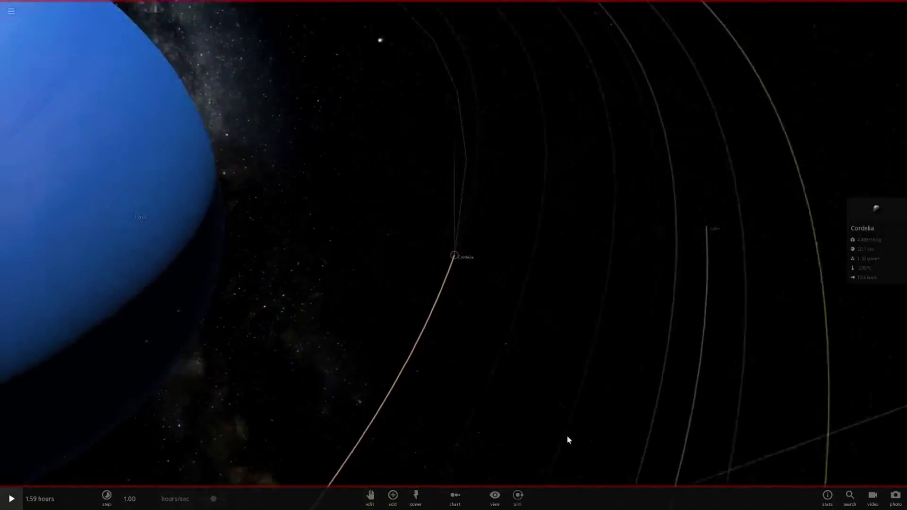
drag(568, 440, 385, 257)
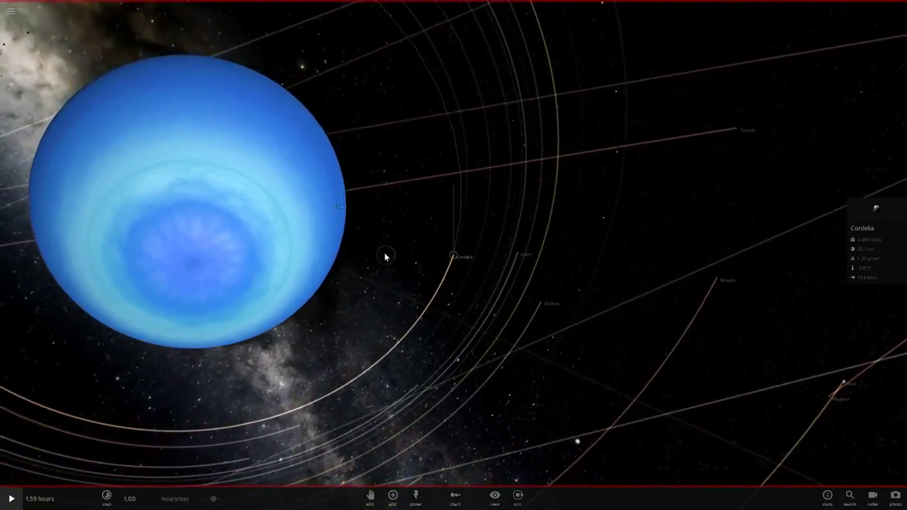
click(884, 236)
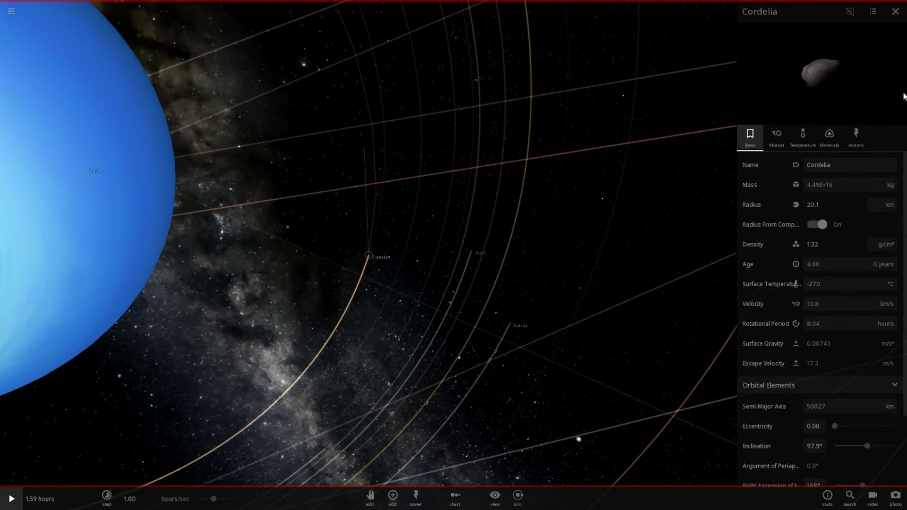
Step: View the moon orbits face-on, select another small ring moon, then recentre on Uranus
scroll(826, 156, down, 2)
scroll(431, 123, down, 6)
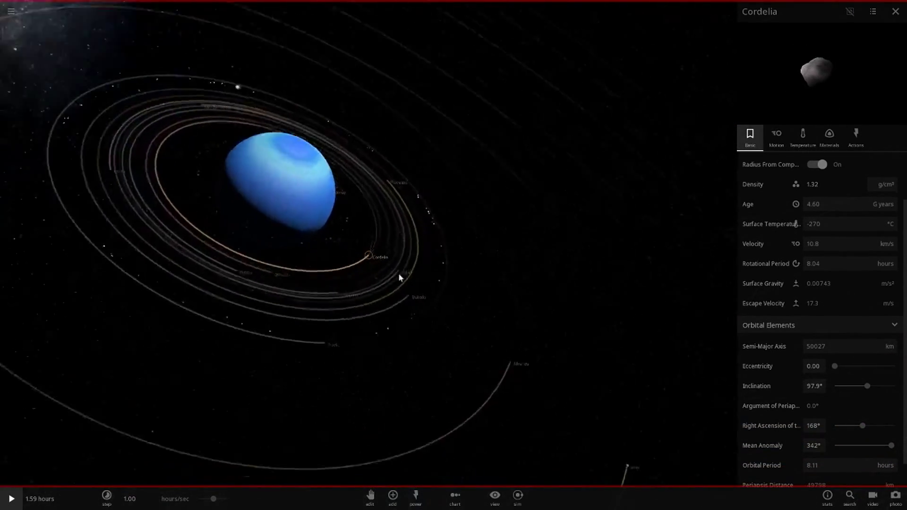
drag(399, 278, 419, 359)
click(402, 257)
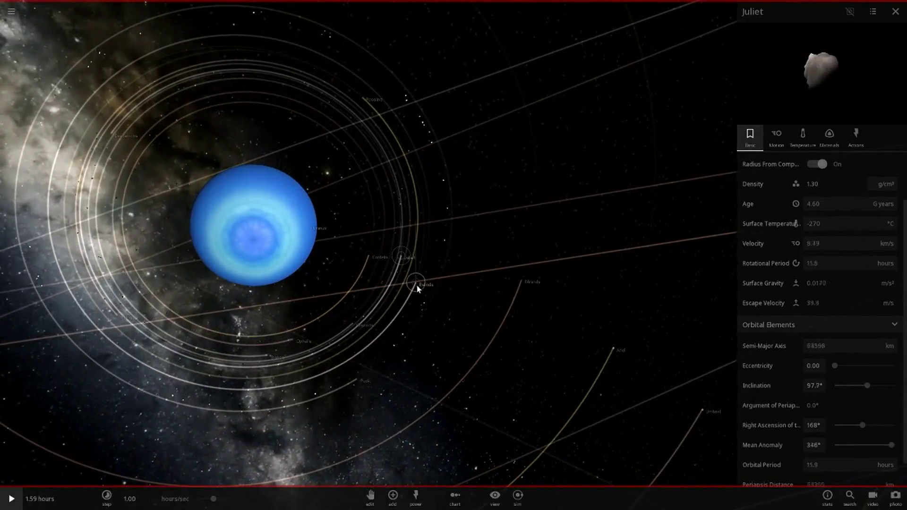
click(895, 11)
drag(424, 268, 447, 289)
double_click(354, 154)
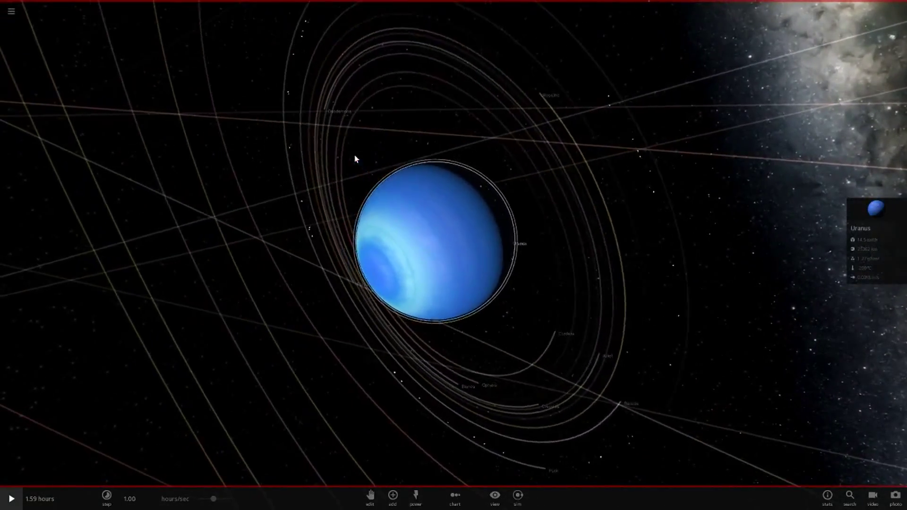
Step: Pick the random exoplanet in the Add catalogue, then close the catalogue
click(393, 496)
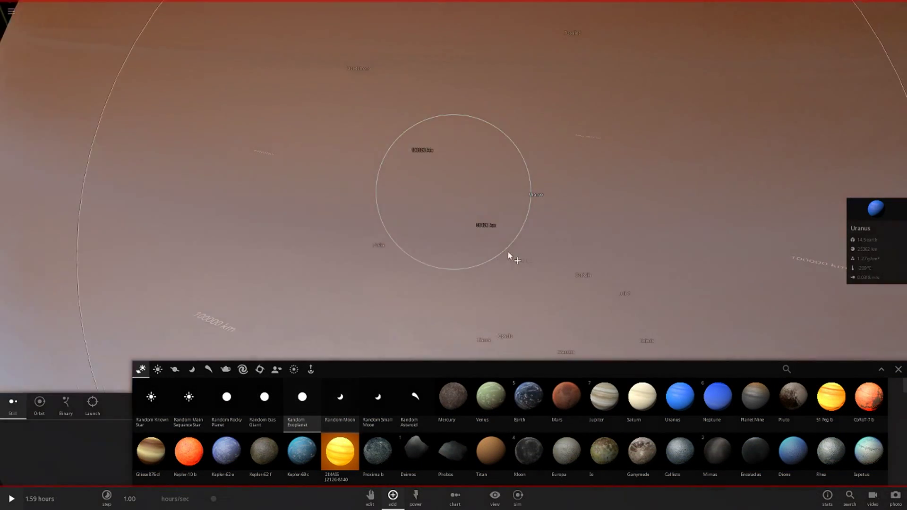
click(298, 414)
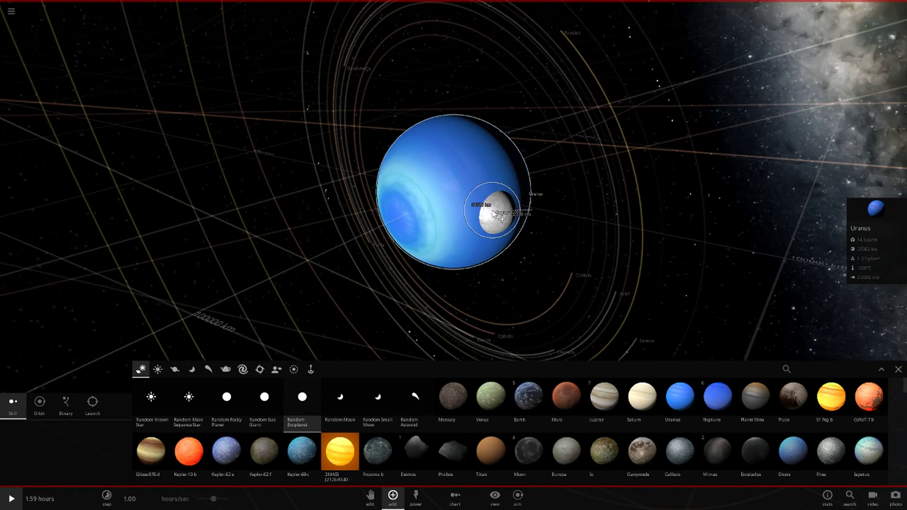
click(898, 369)
Step: Select the moon Rosalind and zoom out across the Uranus system
drag(540, 317, 569, 70)
click(569, 70)
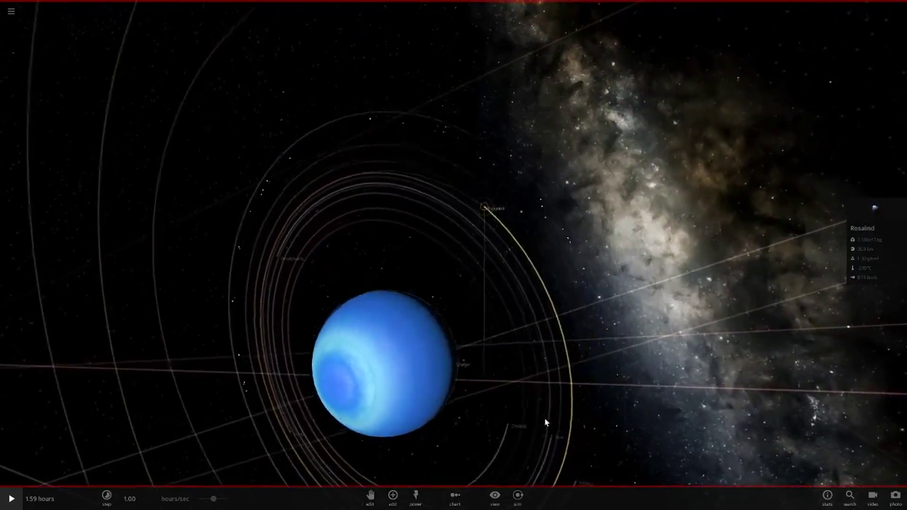
scroll(632, 370, down, 6)
drag(592, 475, 534, 293)
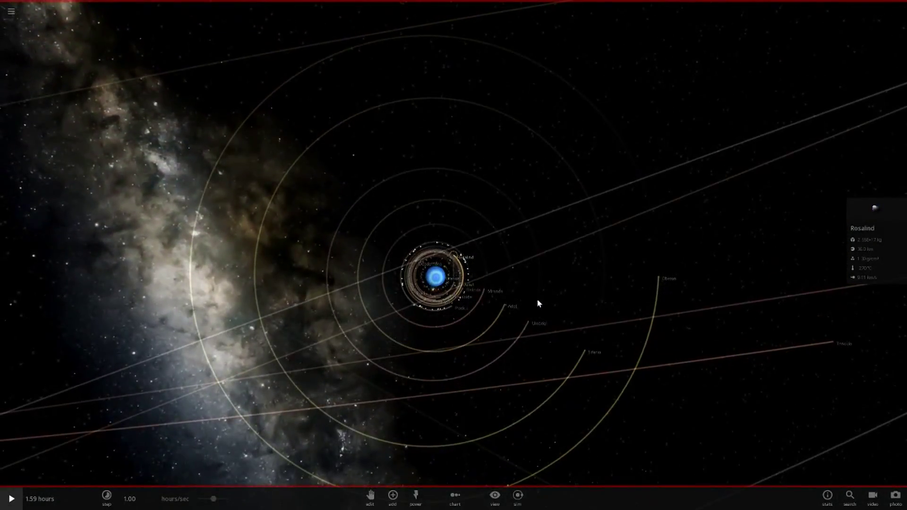
Step: Fly to Titania and orbit it to see it against the Milky Way
double_click(586, 353)
drag(356, 310, 421, 22)
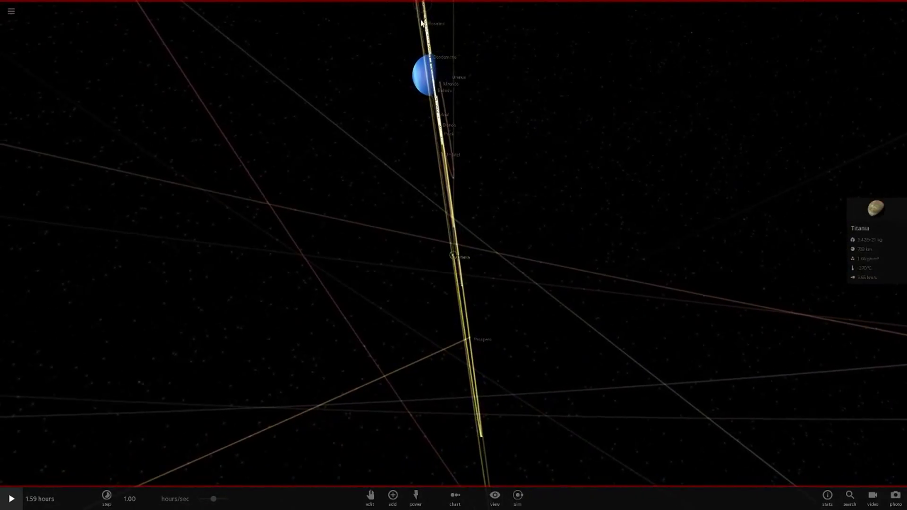
drag(458, 350, 598, 326)
scroll(598, 325, up, 5)
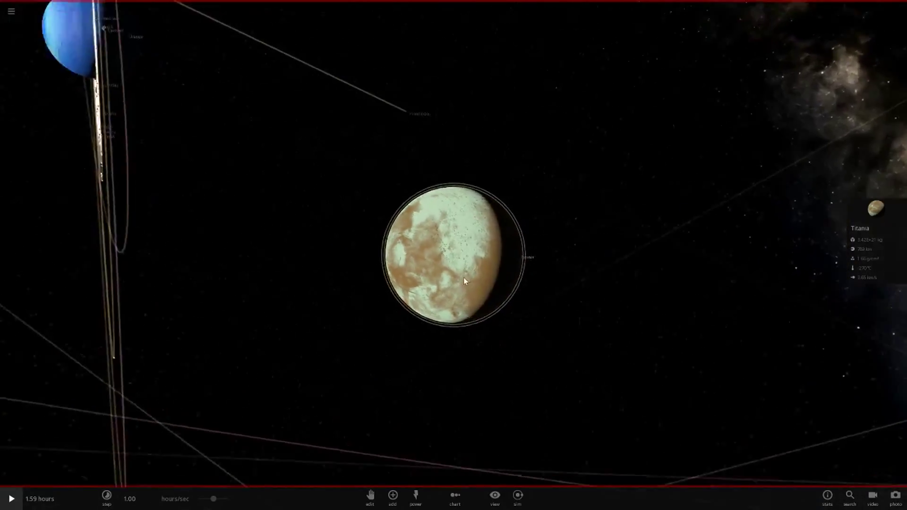
scroll(463, 282, down, 5)
drag(463, 282, 473, 308)
scroll(382, 188, down, 5)
scroll(473, 308, up, 10)
click(393, 495)
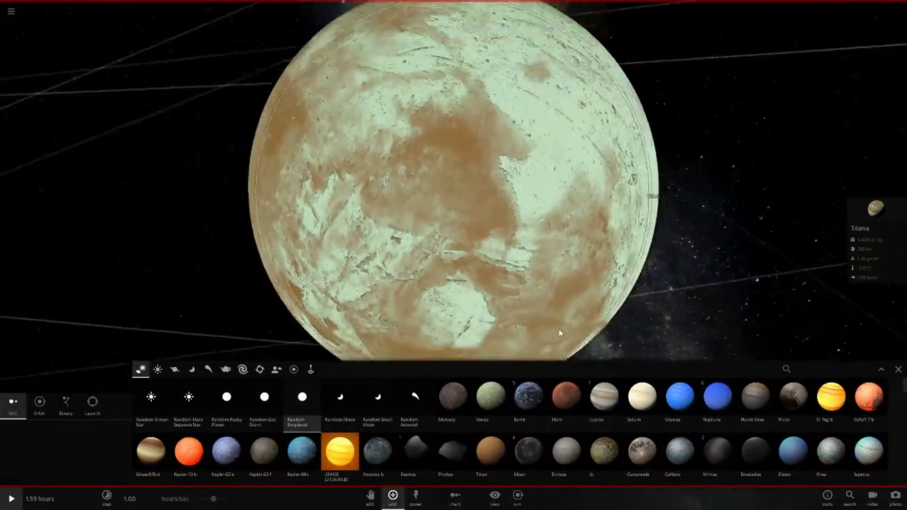
click(491, 454)
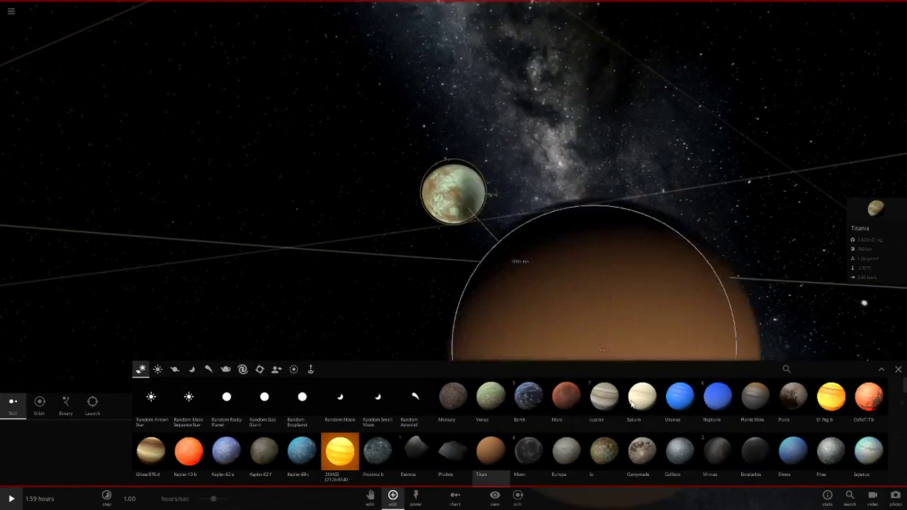
click(531, 455)
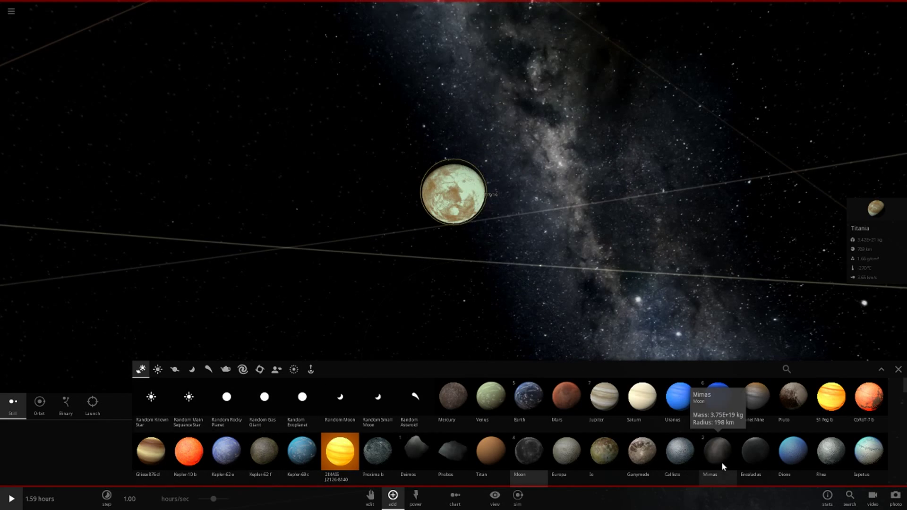
click(795, 401)
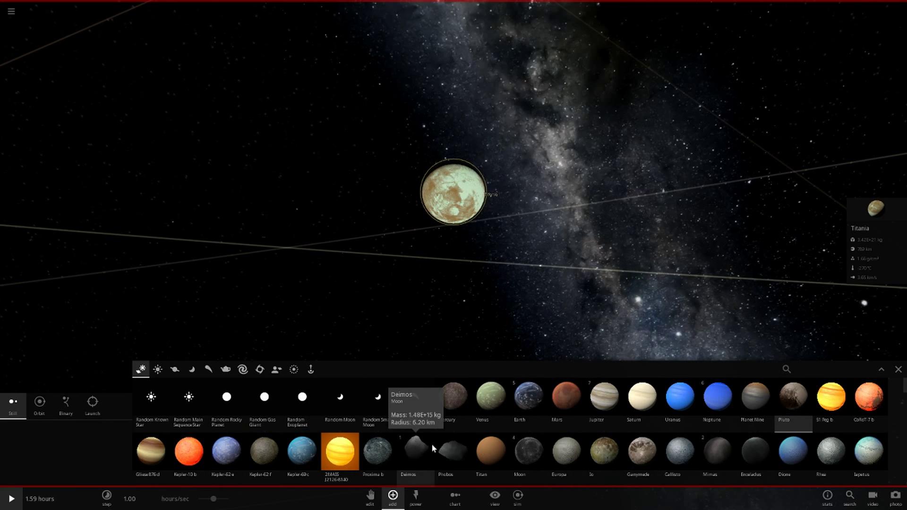
scroll(433, 448, down, 2)
click(148, 449)
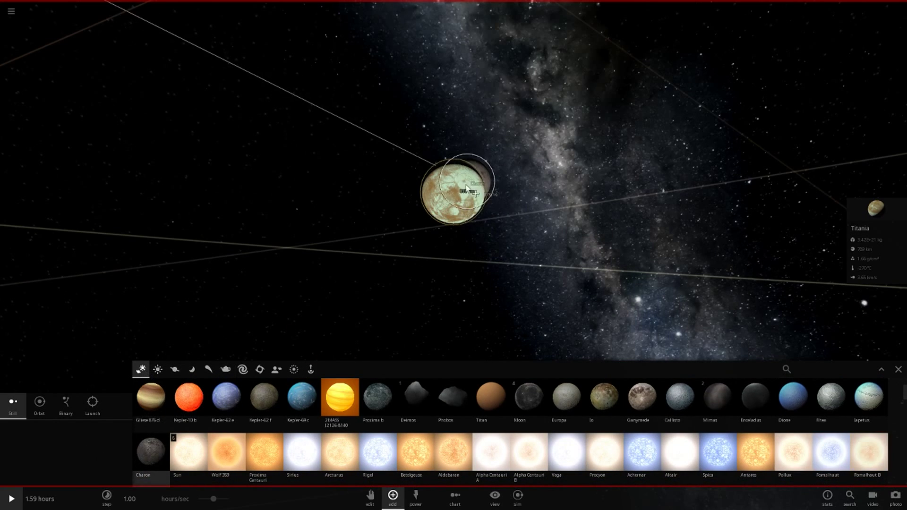
click(898, 369)
scroll(425, 334, down, 10)
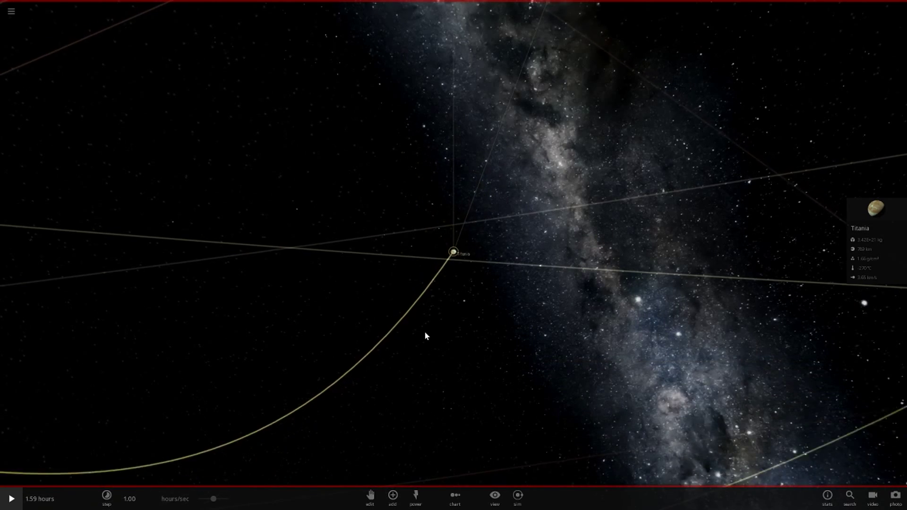
Step: Recentre on Uranus and swing the camera over its pole to see the rings and moon orbits face-on
double_click(358, 213)
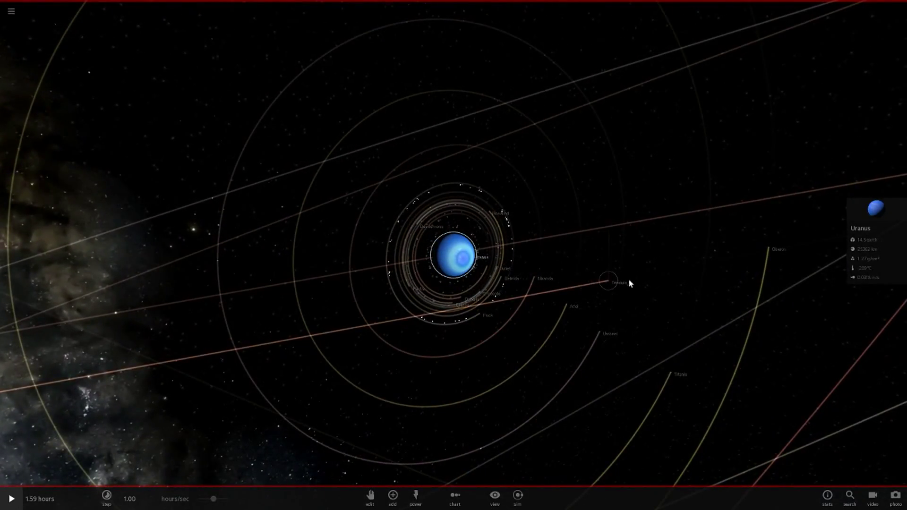
scroll(590, 344, up, 5)
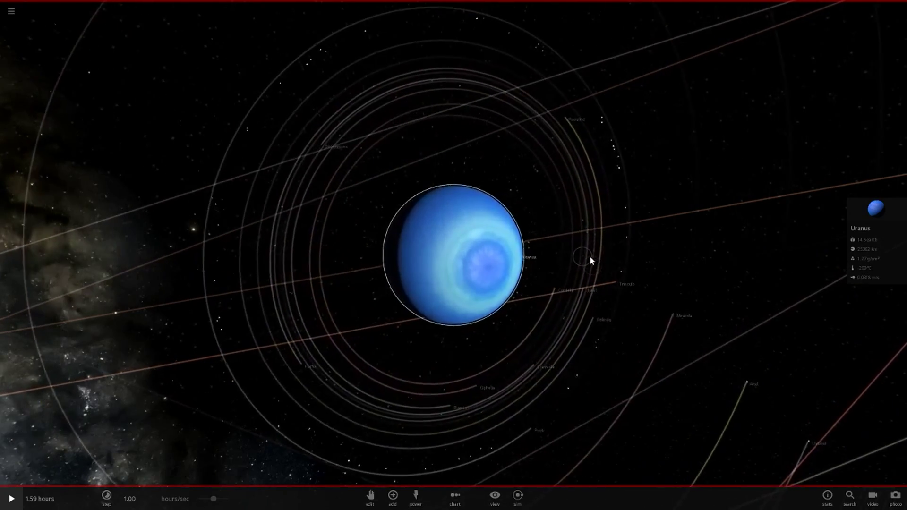
drag(640, 344, 470, 321)
scroll(470, 321, down, 5)
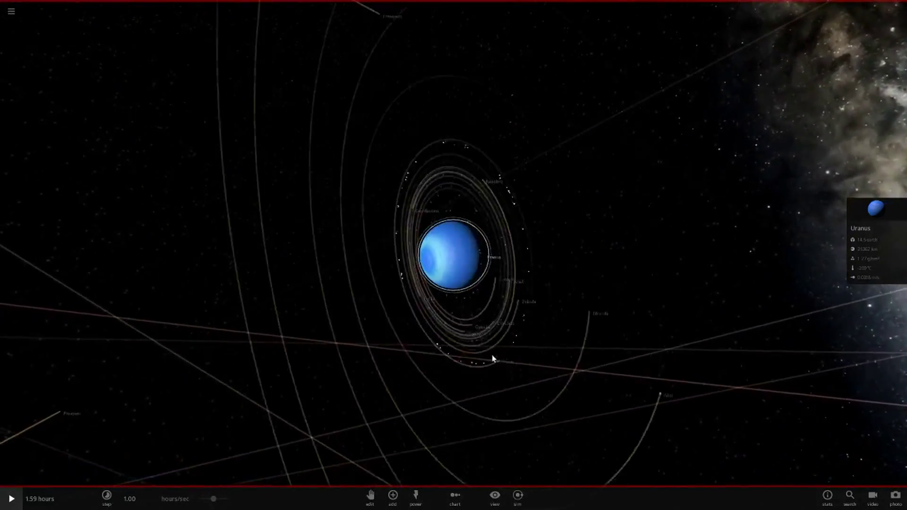
drag(495, 358, 608, 299)
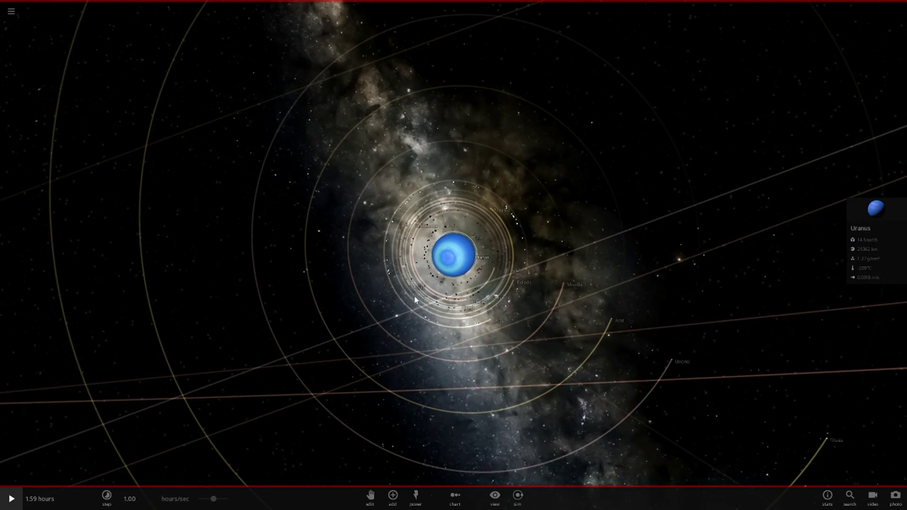
drag(398, 308, 452, 250)
Step: Resume the simulation with Space so the moons sweep around tilted Uranus
key(space)
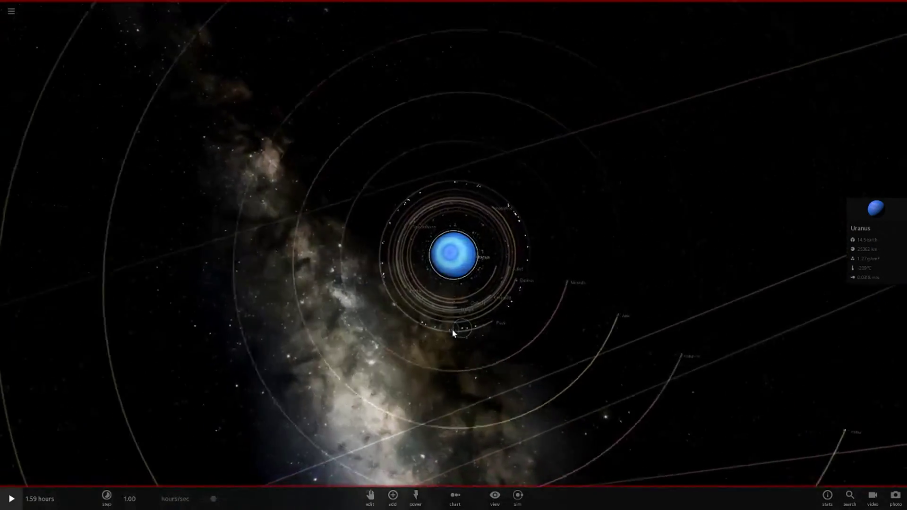